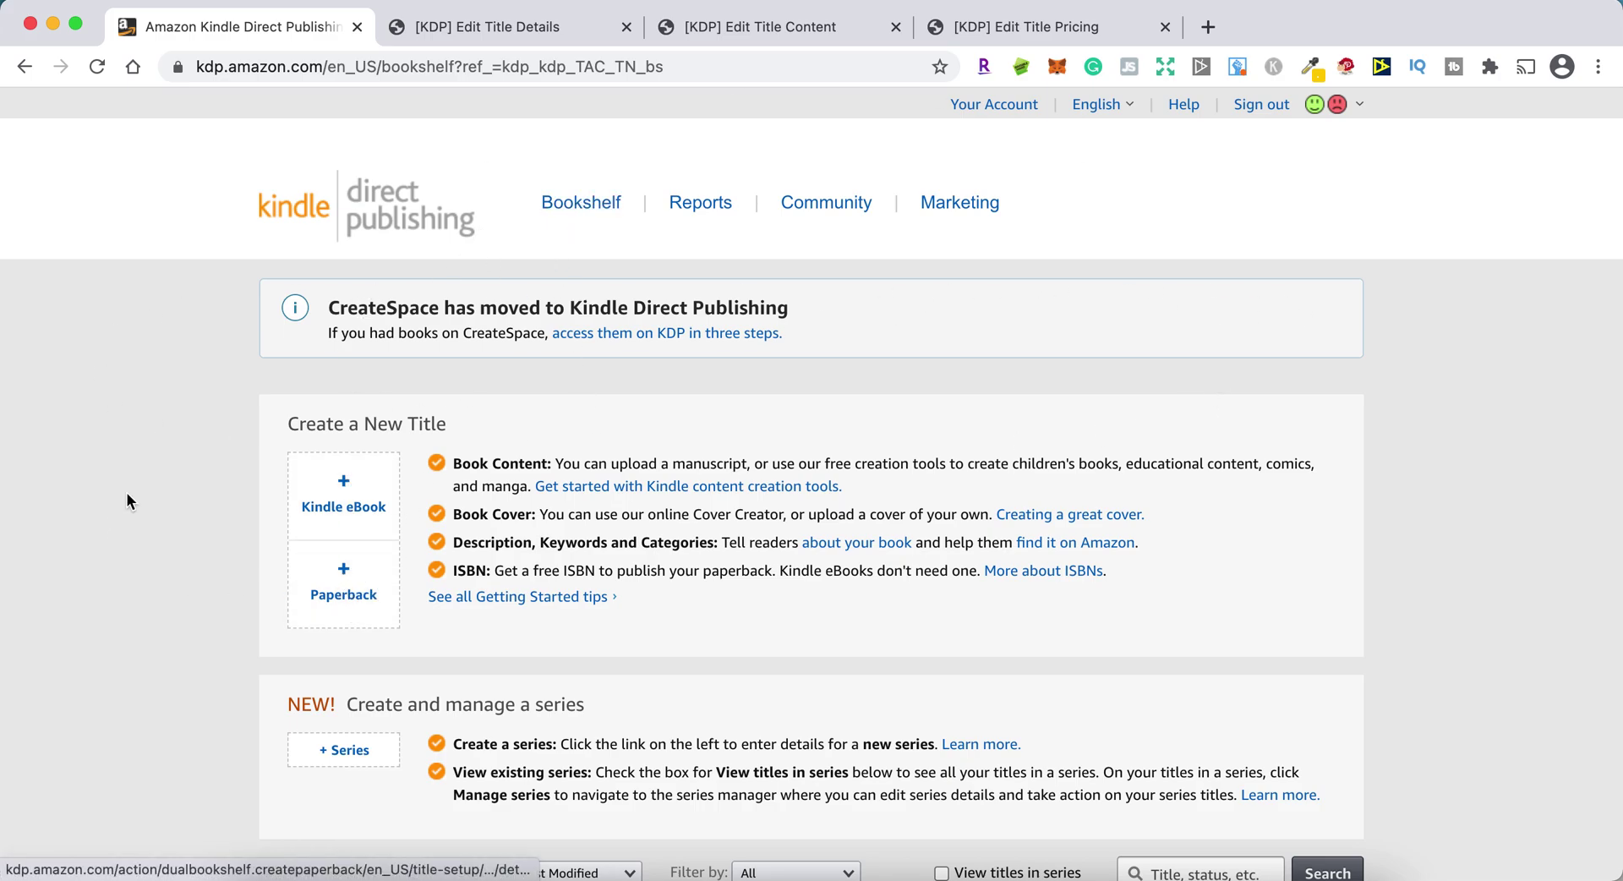
Step: Open the paperback's title details page and review the language, book title, series, edition number, author and contributor sections
left_click(516, 33)
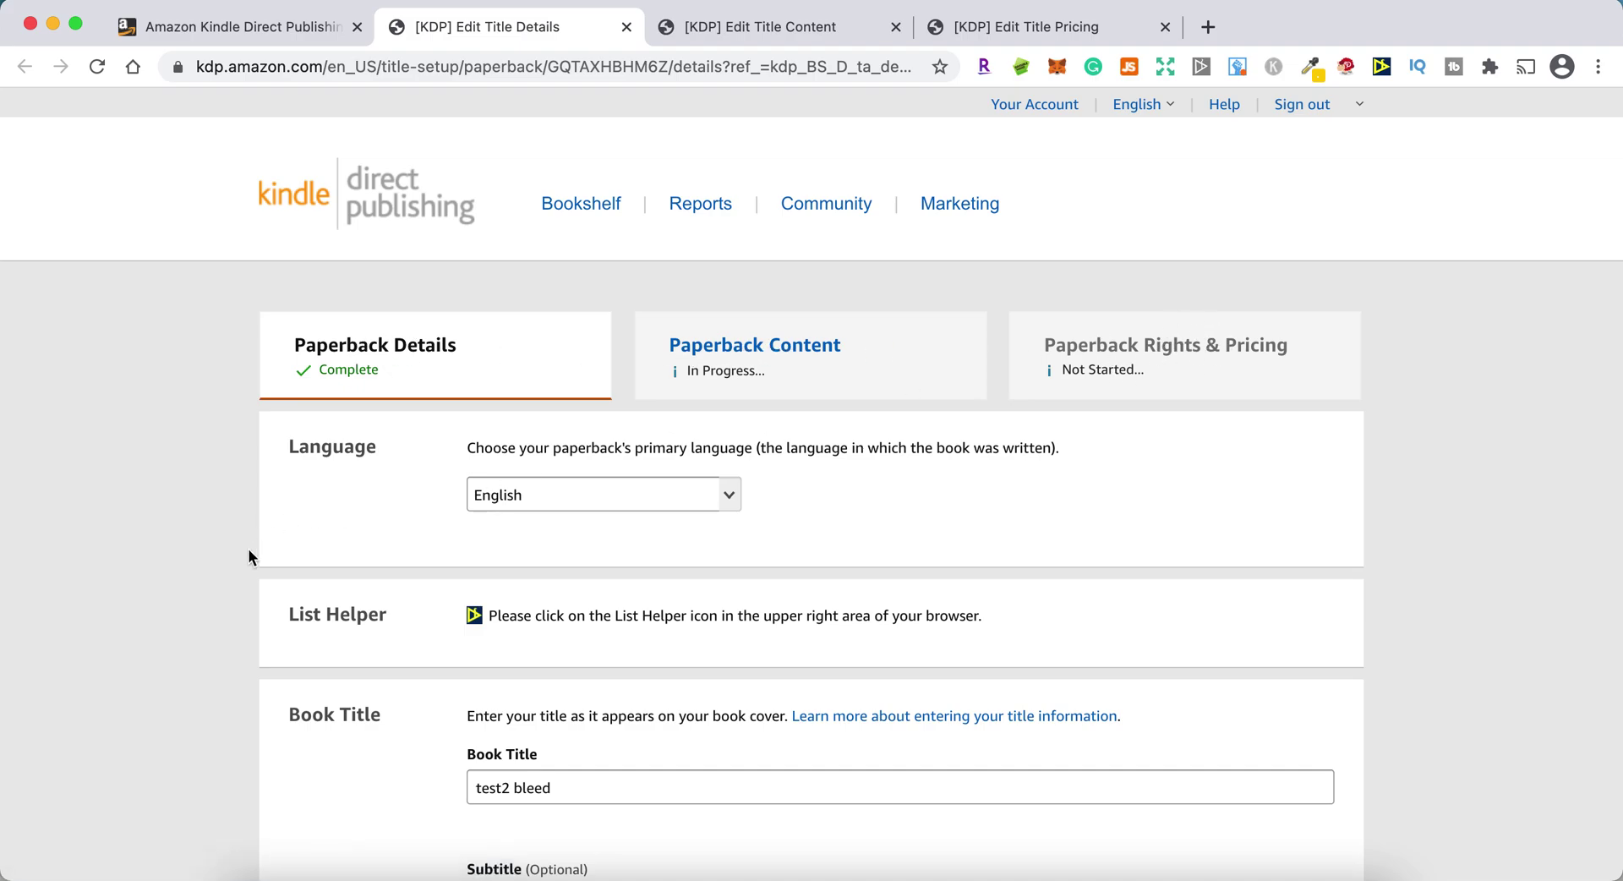
scroll(248, 556, "down", 7)
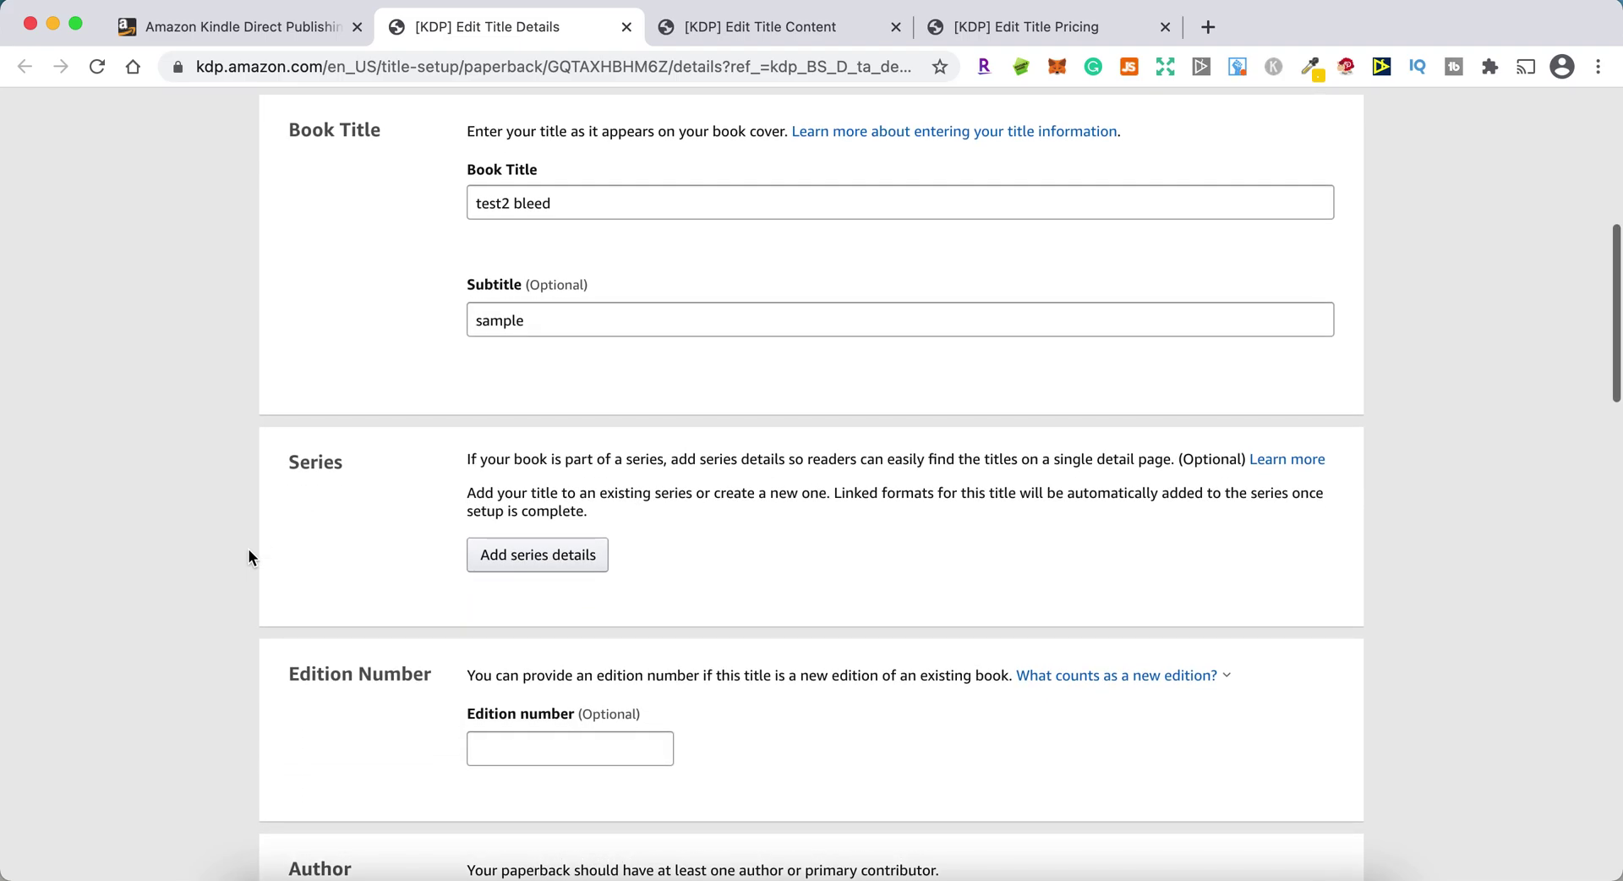
scroll(248, 556, "up", 7)
scroll(138, 638, "down", 4)
scroll(136, 631, "down", 3)
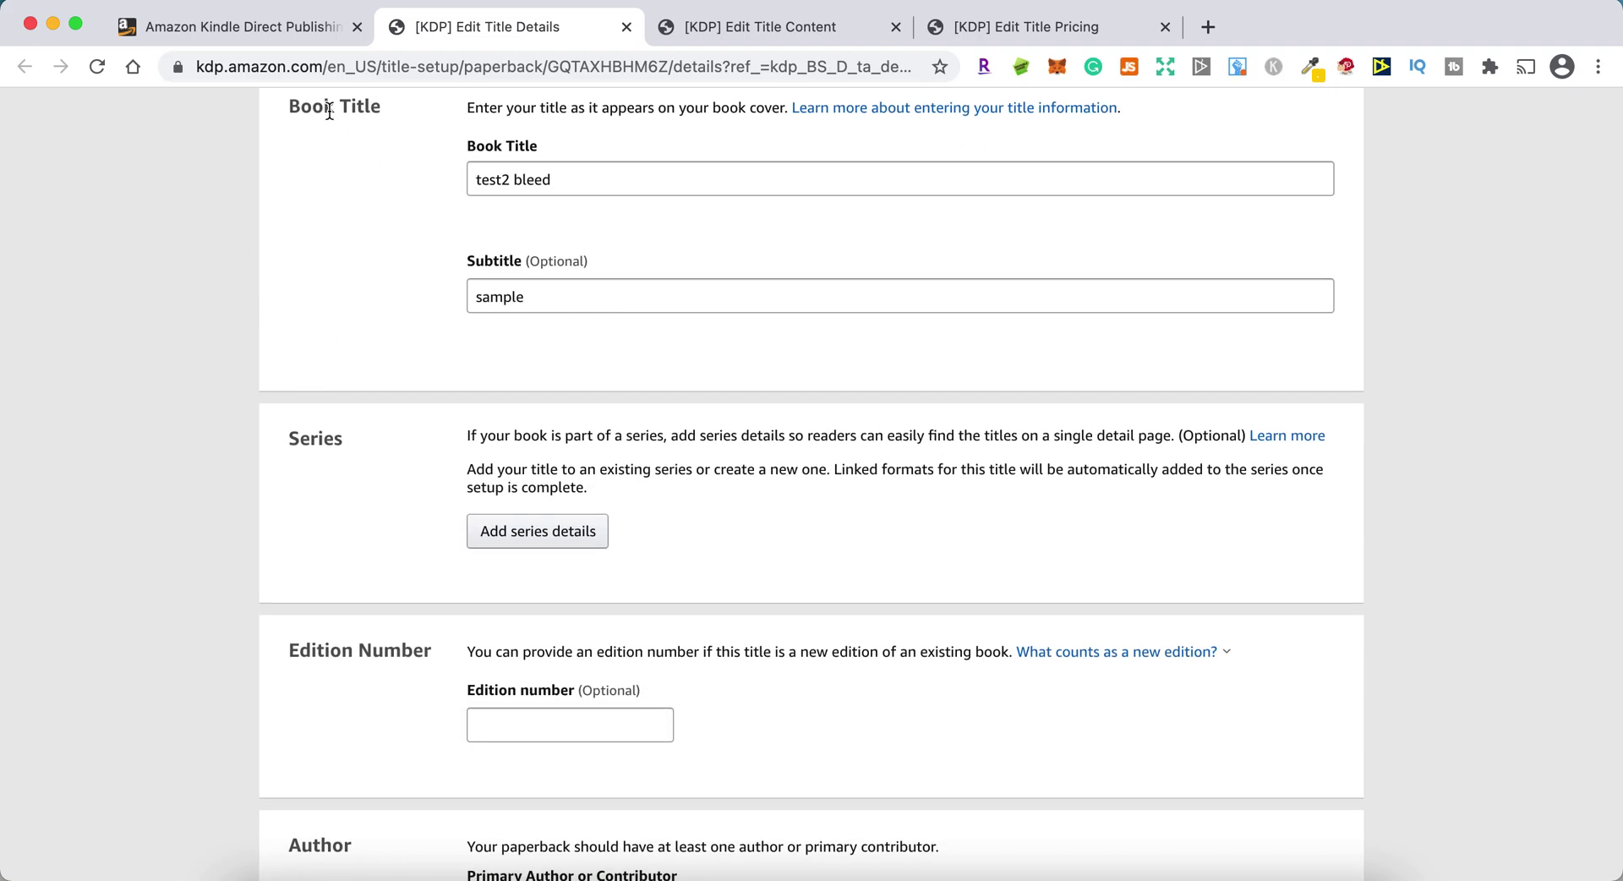
scroll(271, 494, "down", 3)
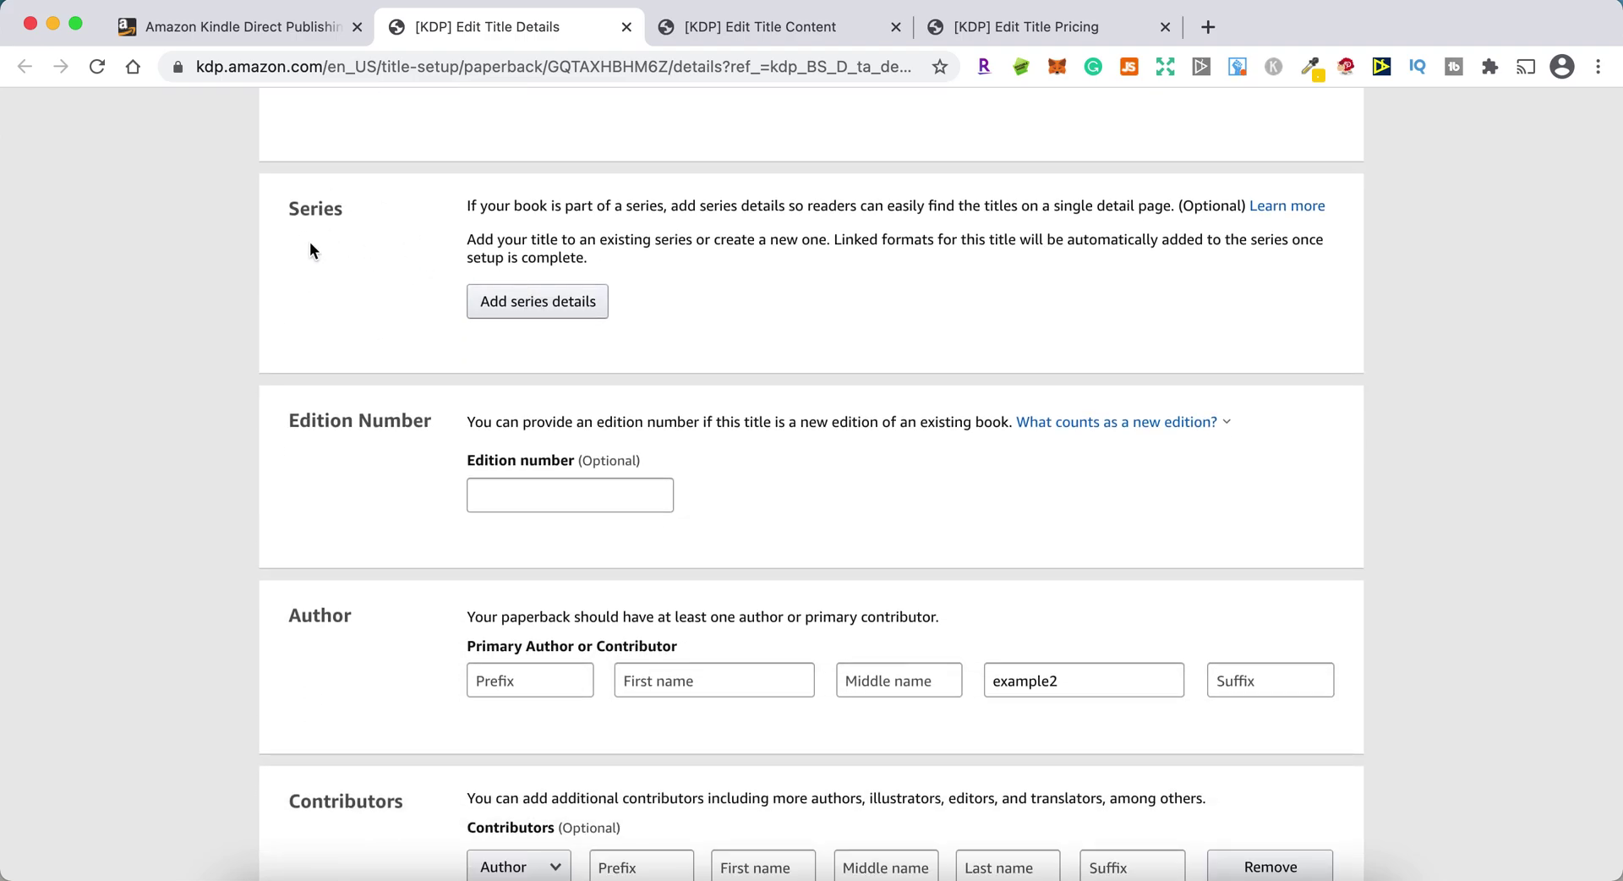
scroll(334, 444, "down", 1)
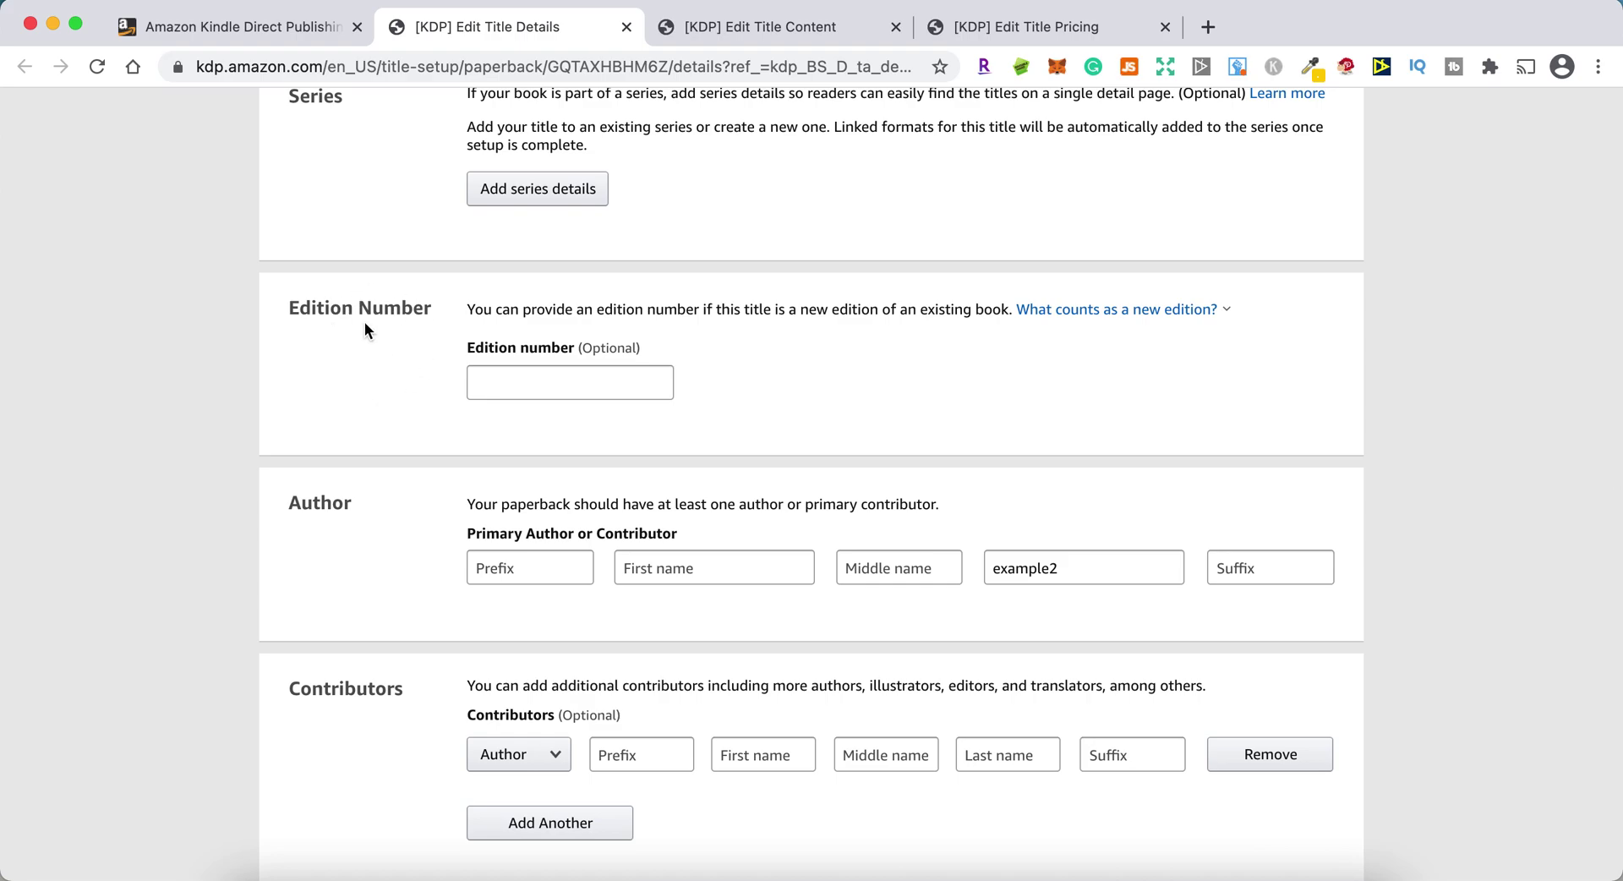
scroll(260, 369, "down", 2)
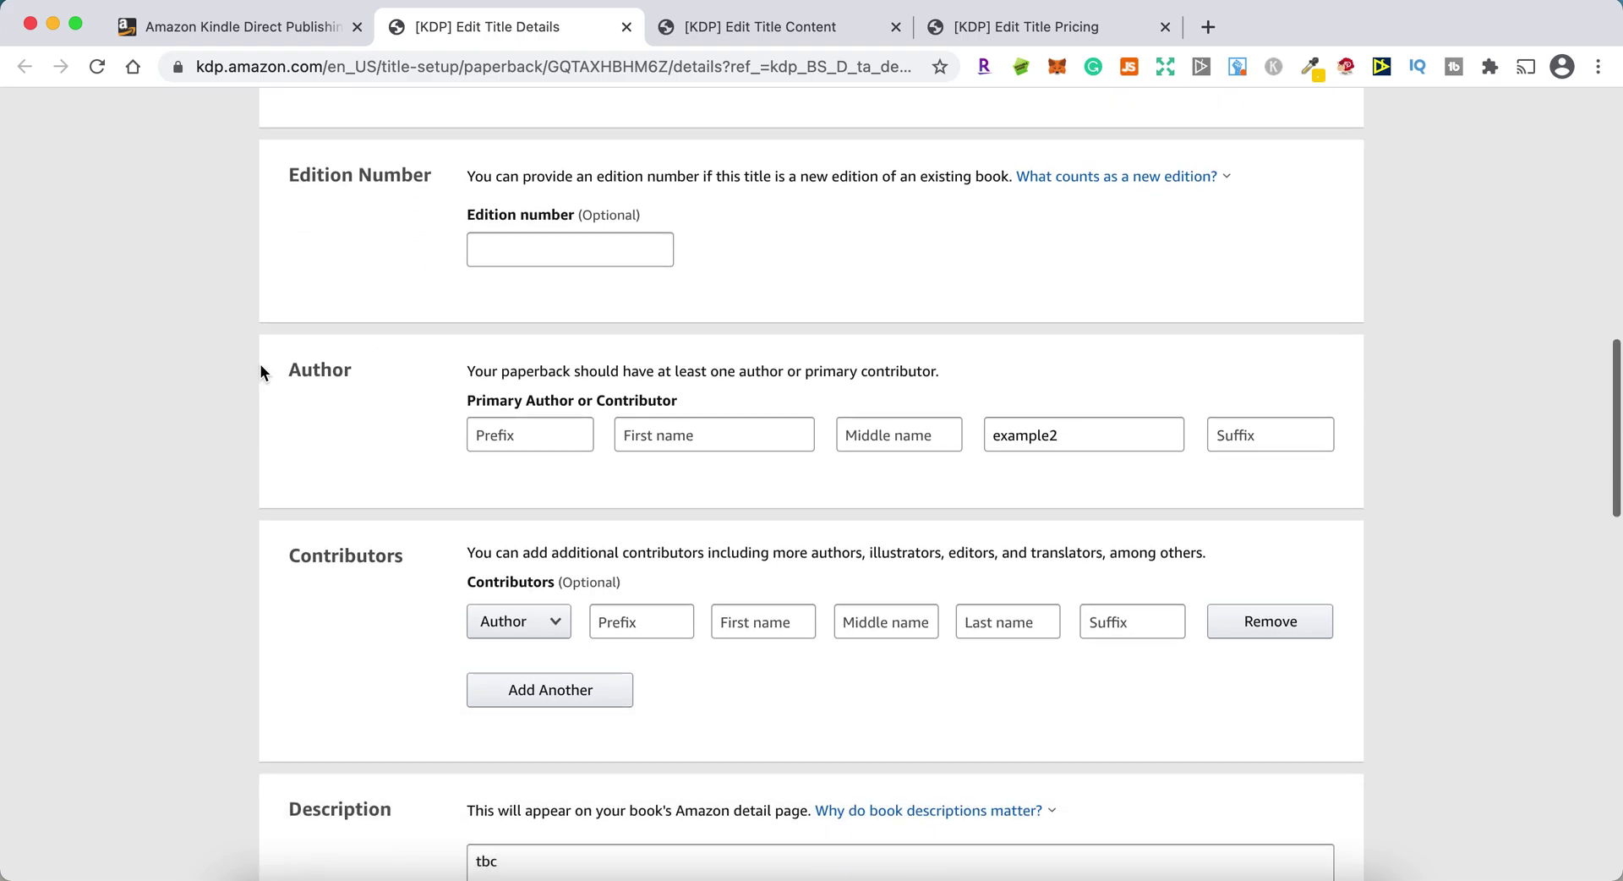
scroll(321, 291, "down", 1)
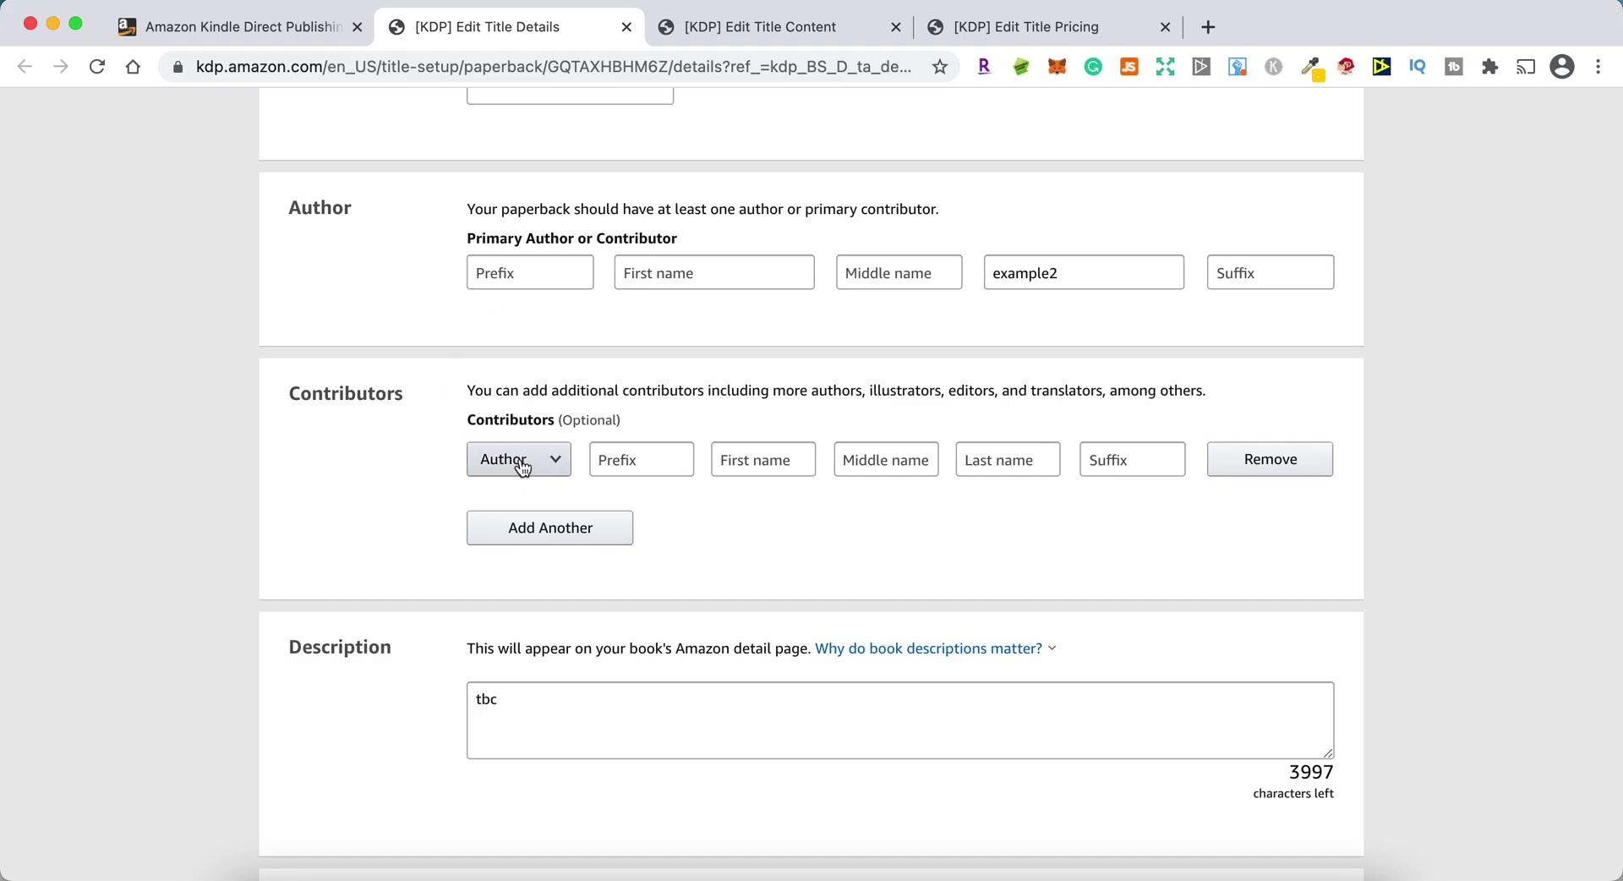
Step: Review the description, publishing rights and keywords sections of the paperback details
scroll(377, 524, "down", 3)
scroll(377, 519, "down", 2)
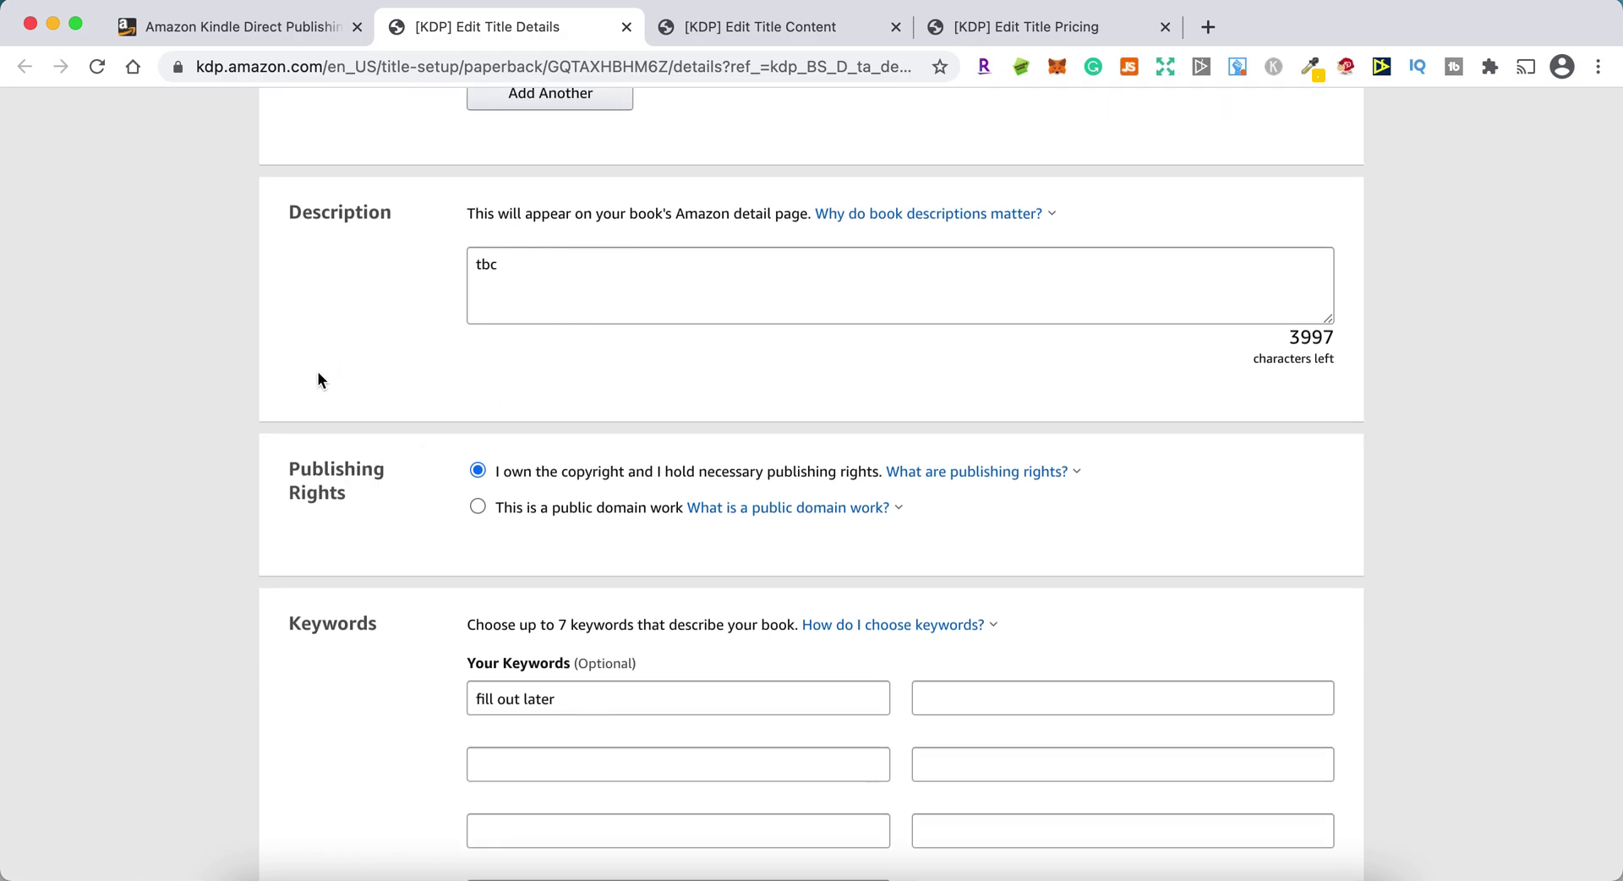
scroll(233, 422, "down", 1)
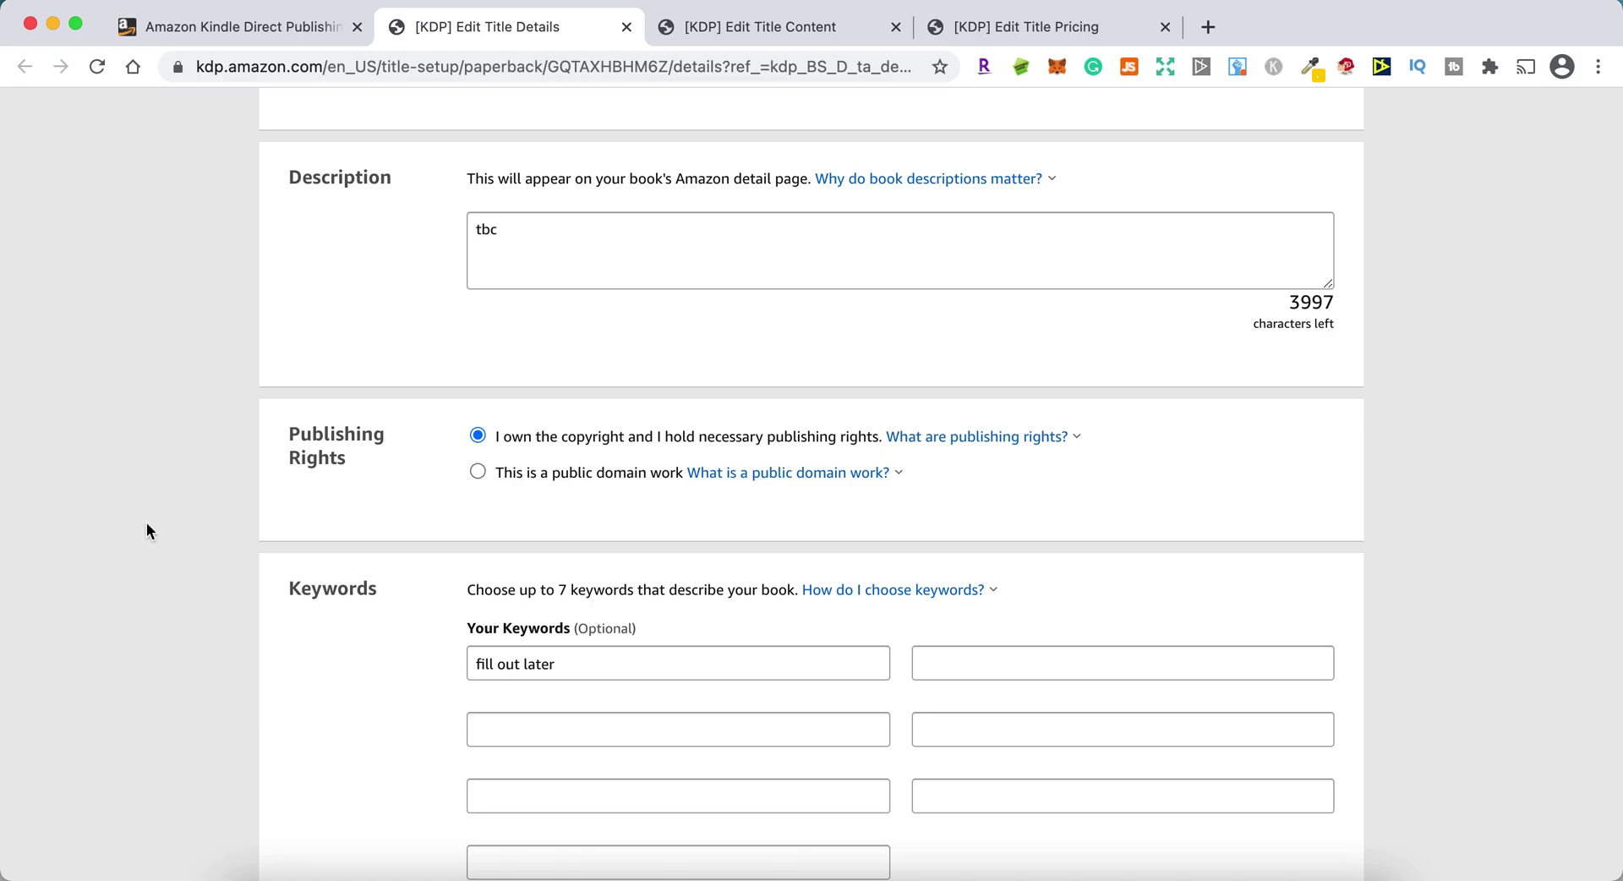
scroll(145, 530, "down", 4)
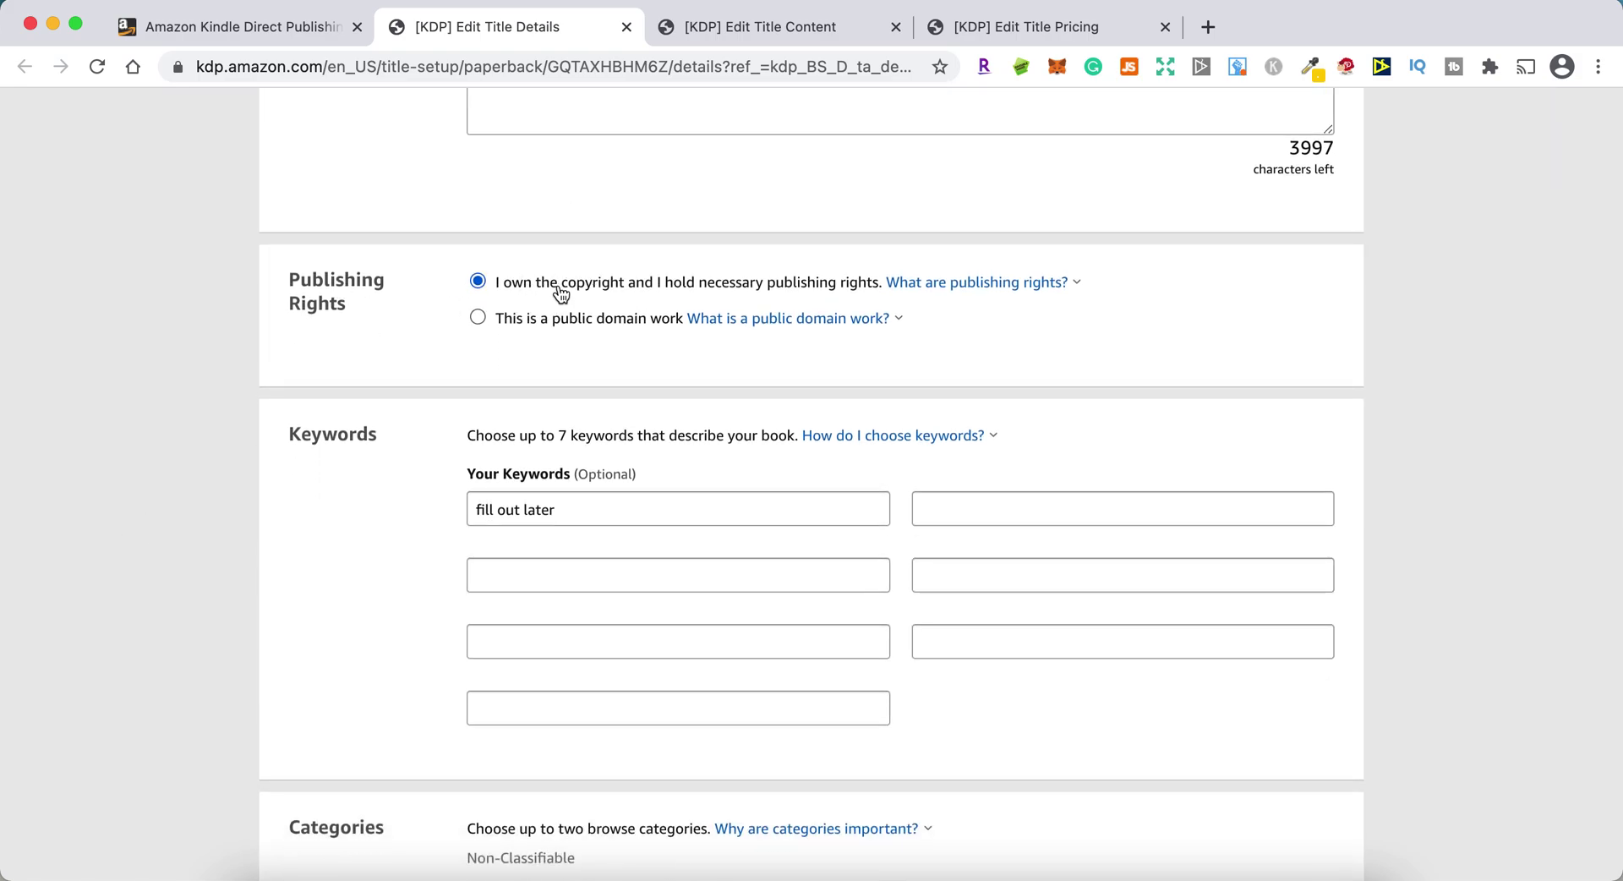
scroll(186, 546, "down", 7)
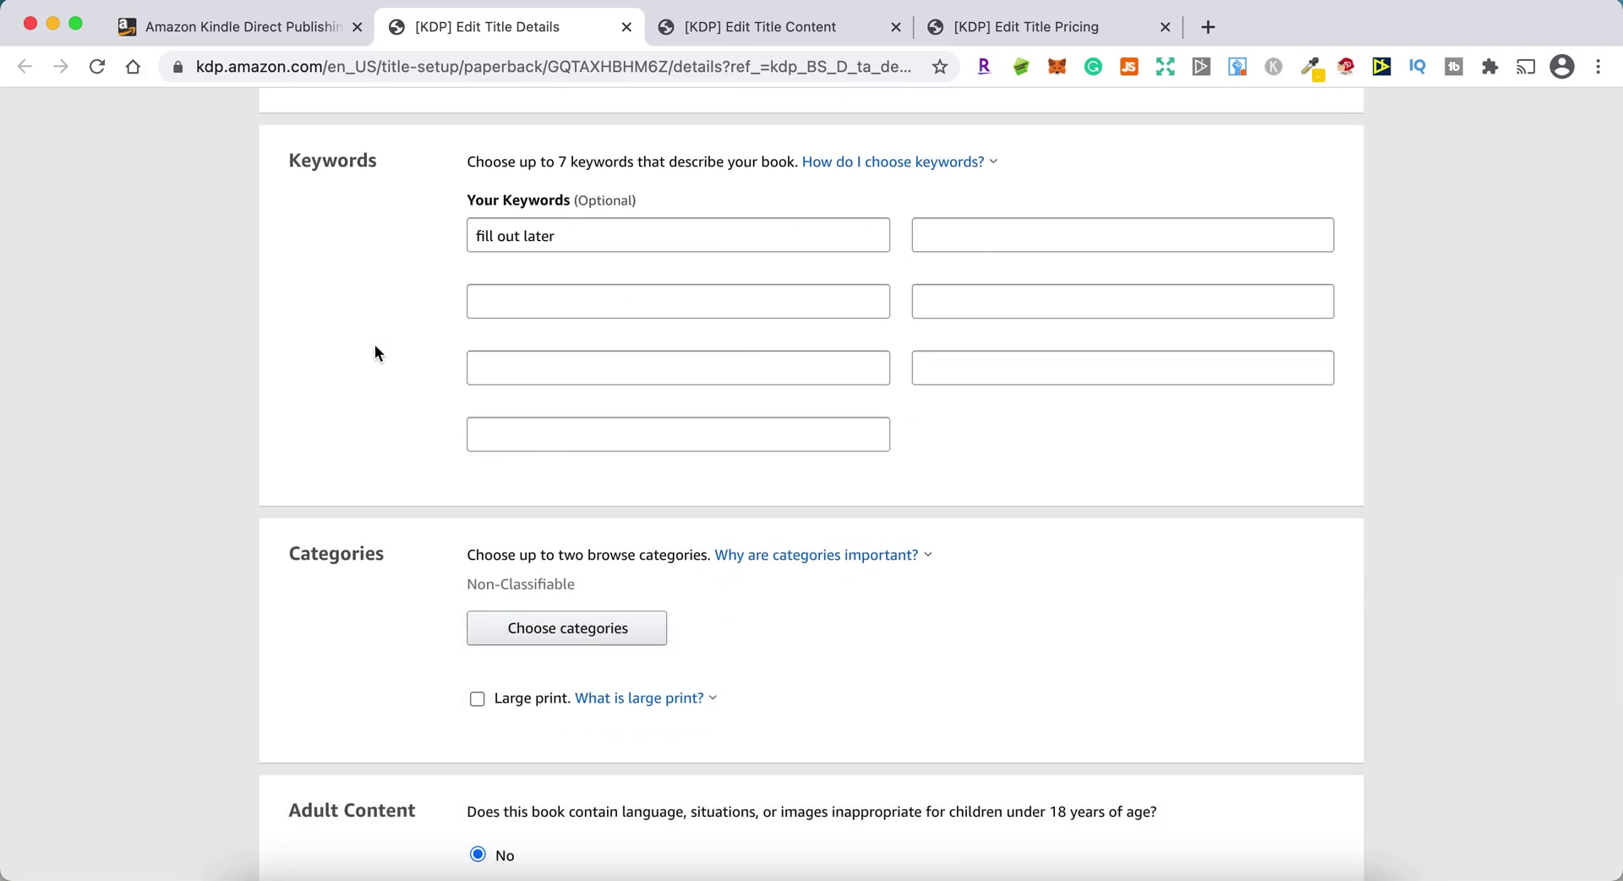
Step: Look back at the book title and subtitle fields, then return to the keywords section
scroll(214, 410, "up", 20)
scroll(214, 408, "up", 2)
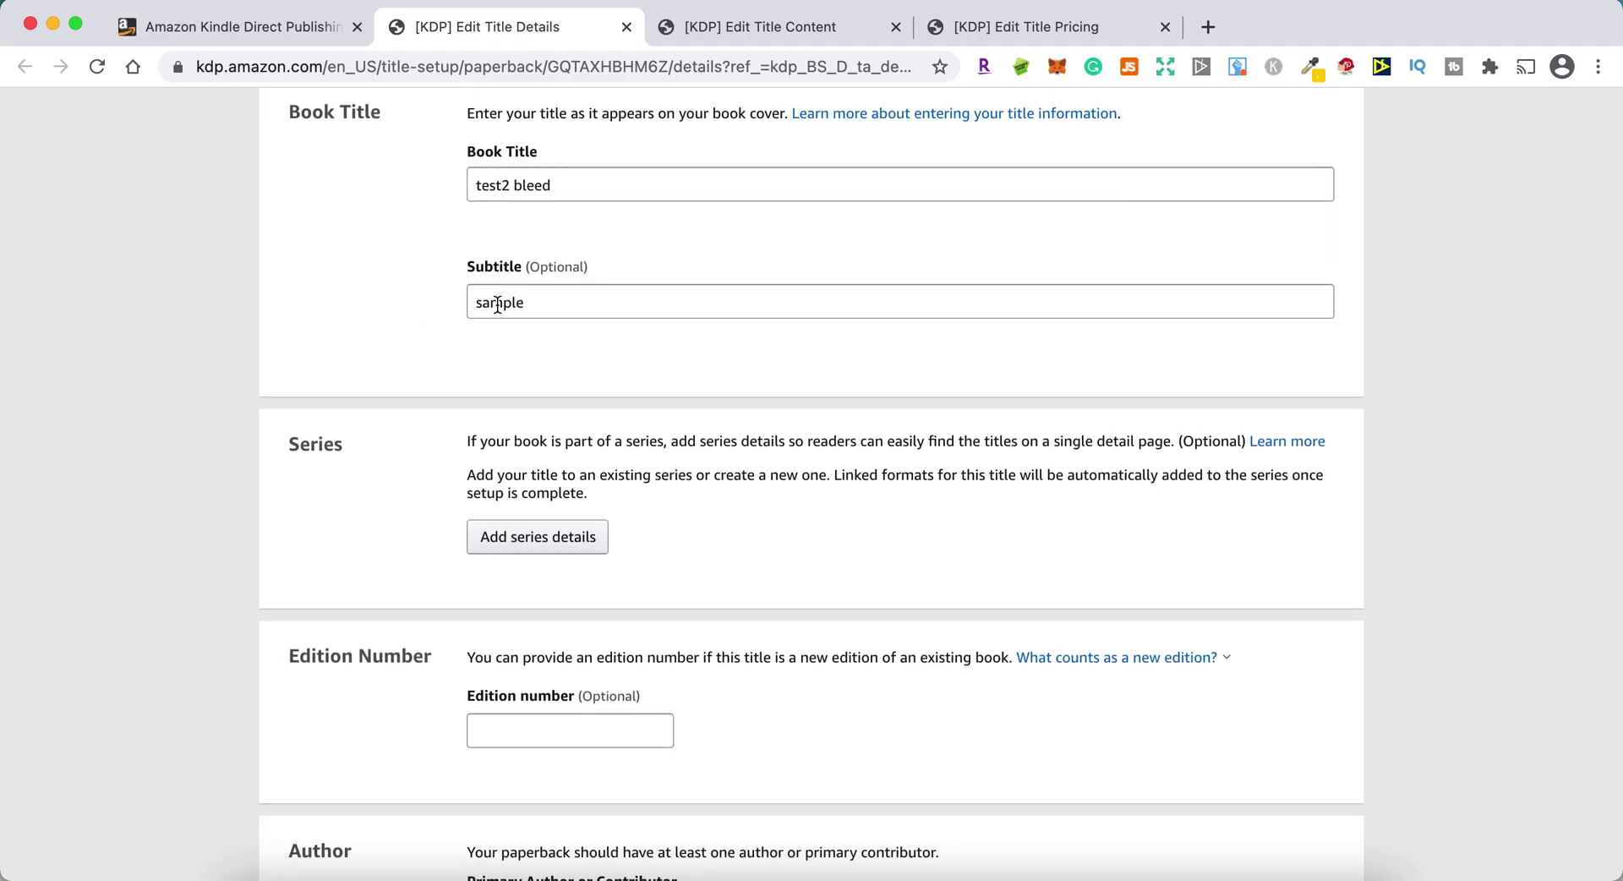
scroll(74, 575, "down", 20)
scroll(76, 579, "down", 3)
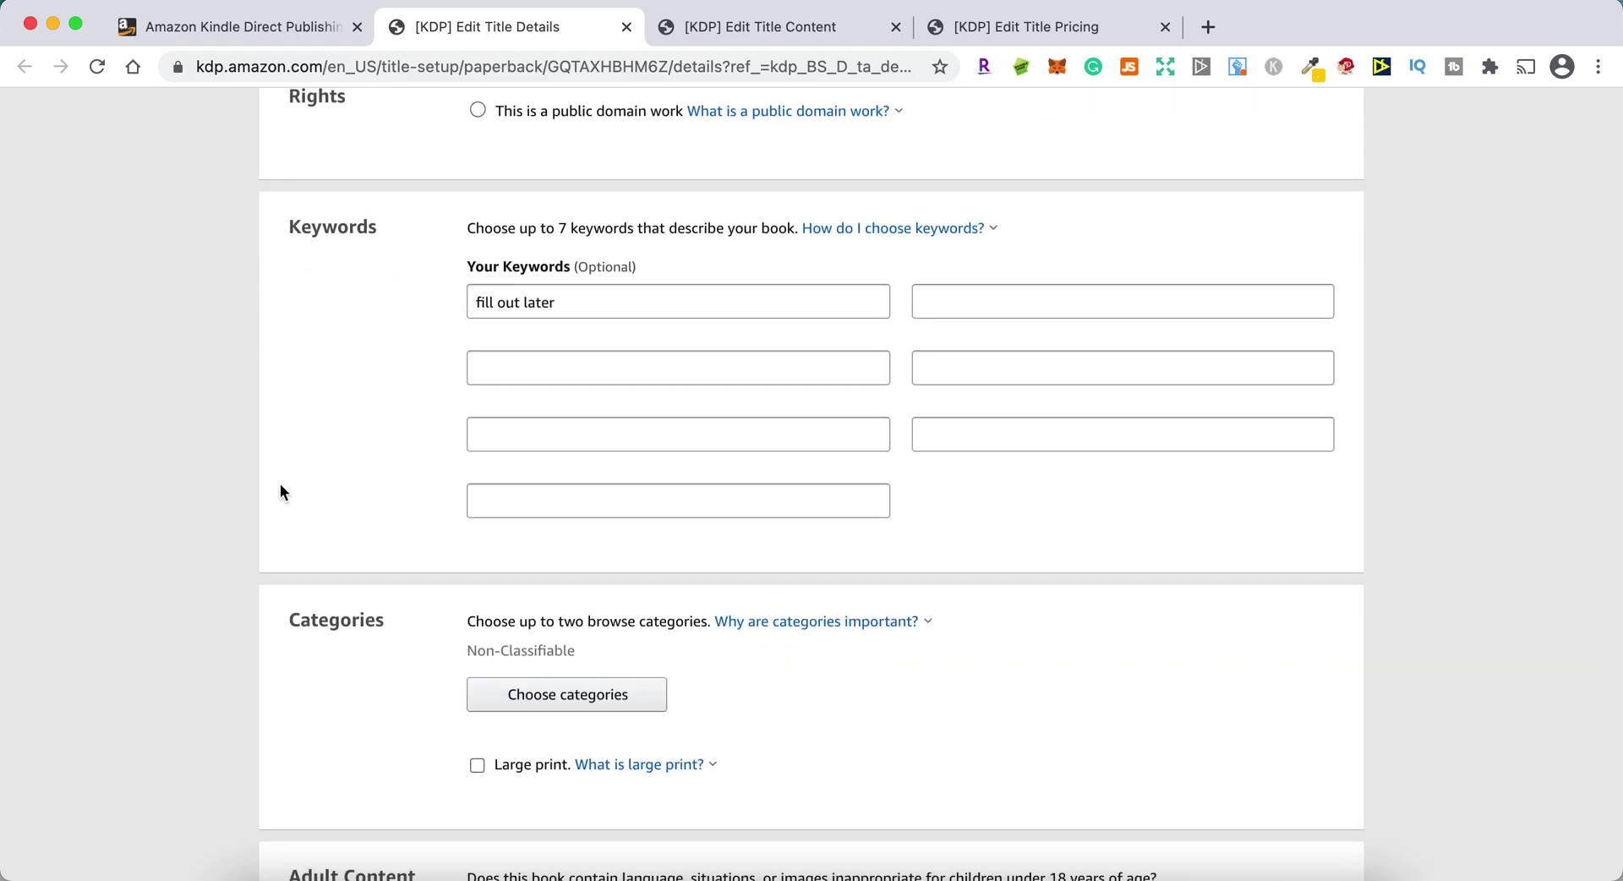
Step: Examine the browse category choices for the paperback and leave the category selection without saving
scroll(218, 602, "down", 5)
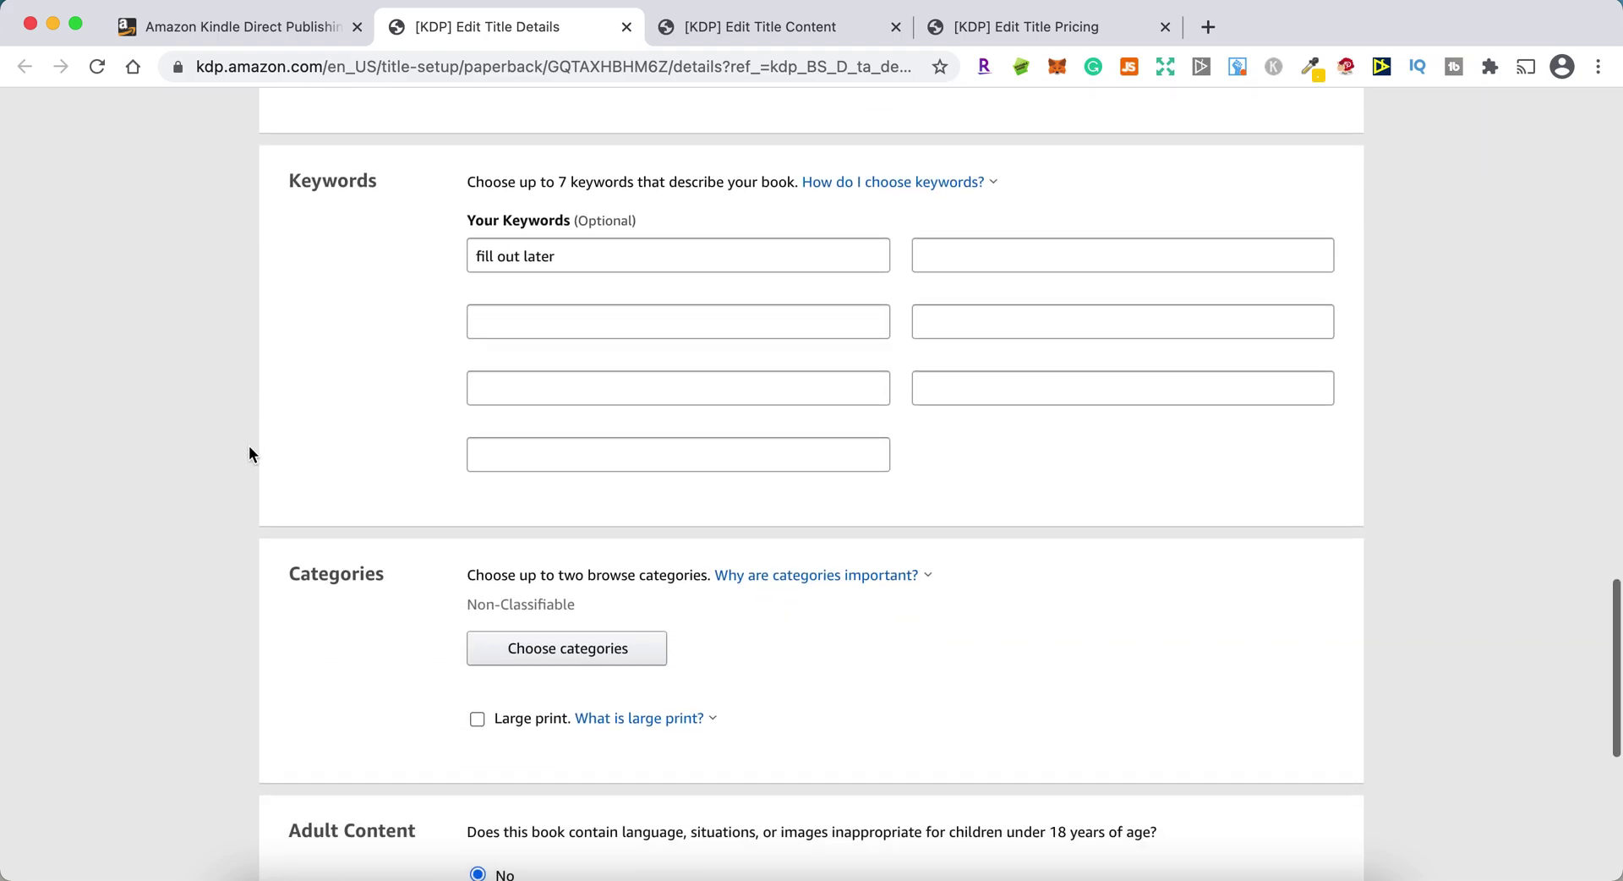
scroll(249, 454, "down", 1)
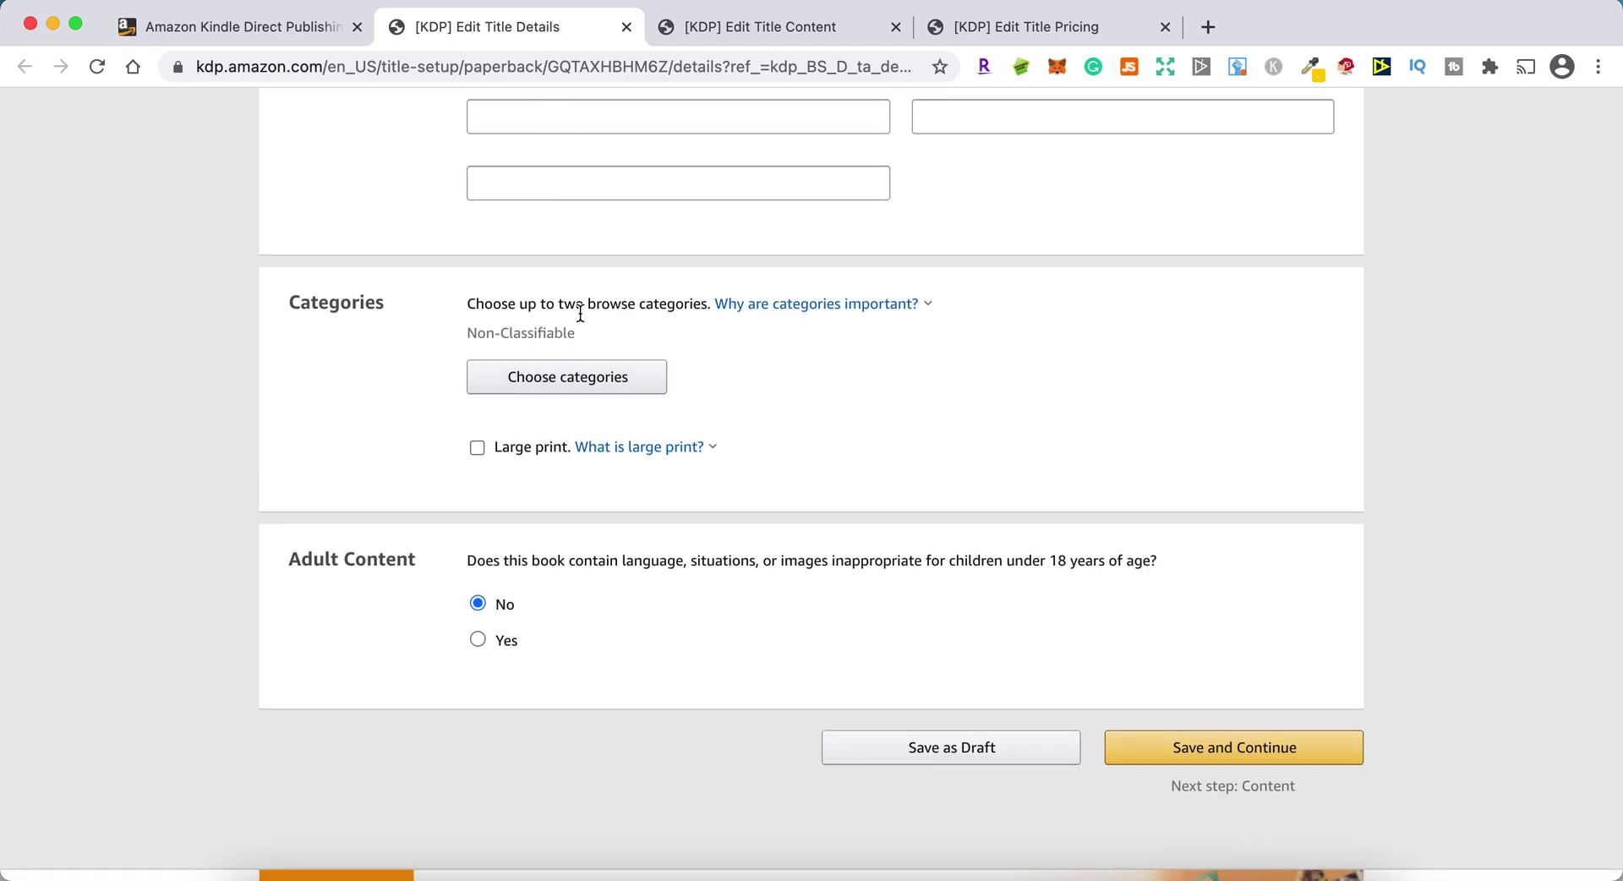
left_click(585, 391)
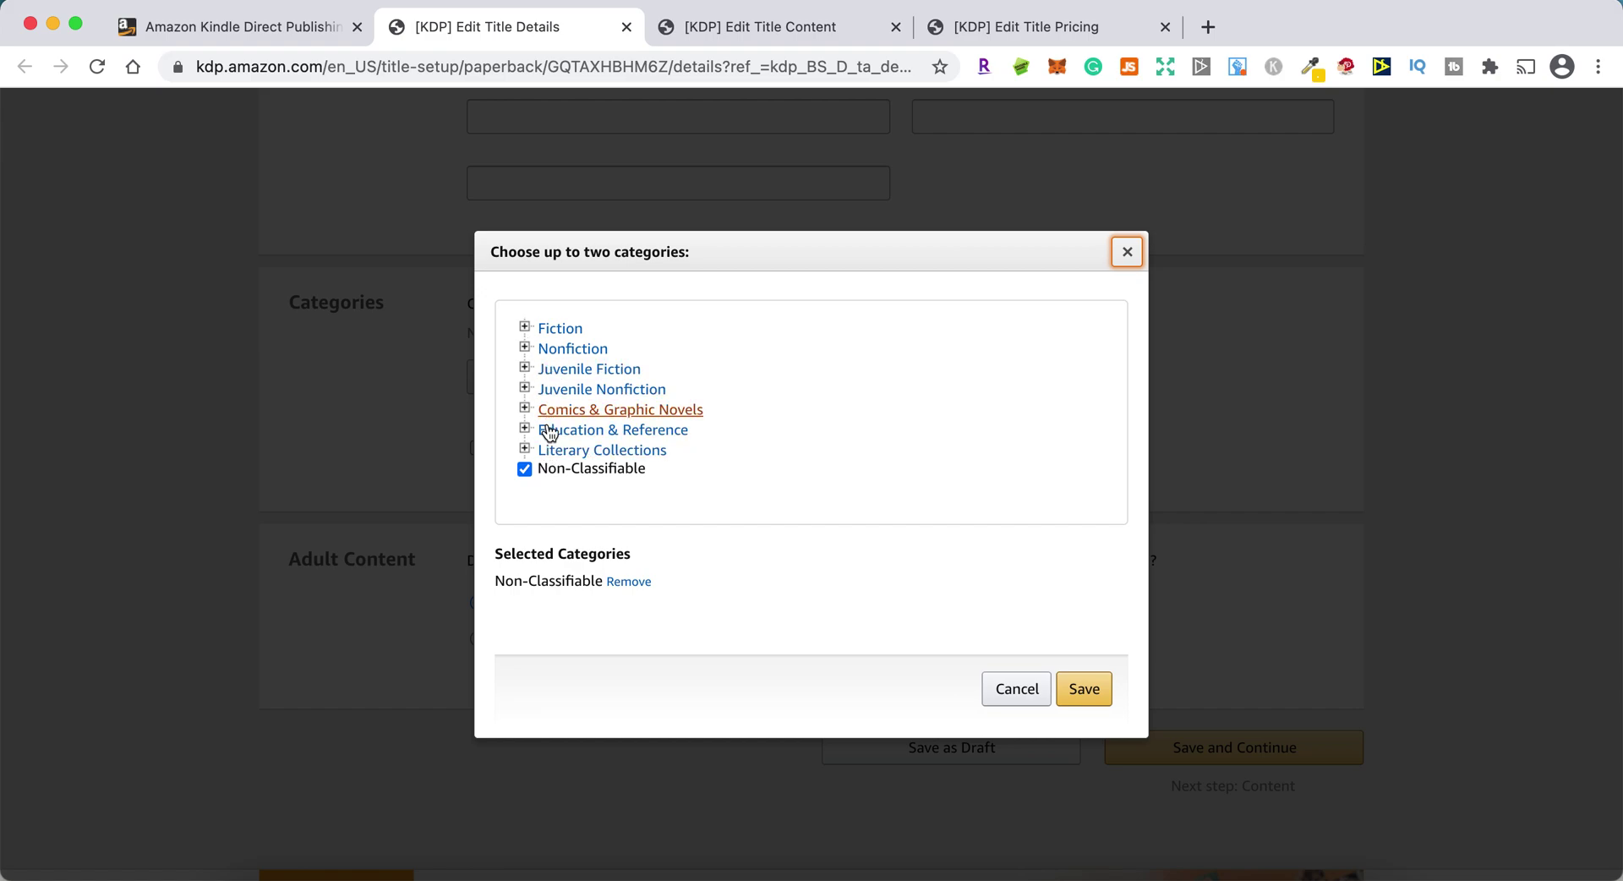
left_click(1021, 696)
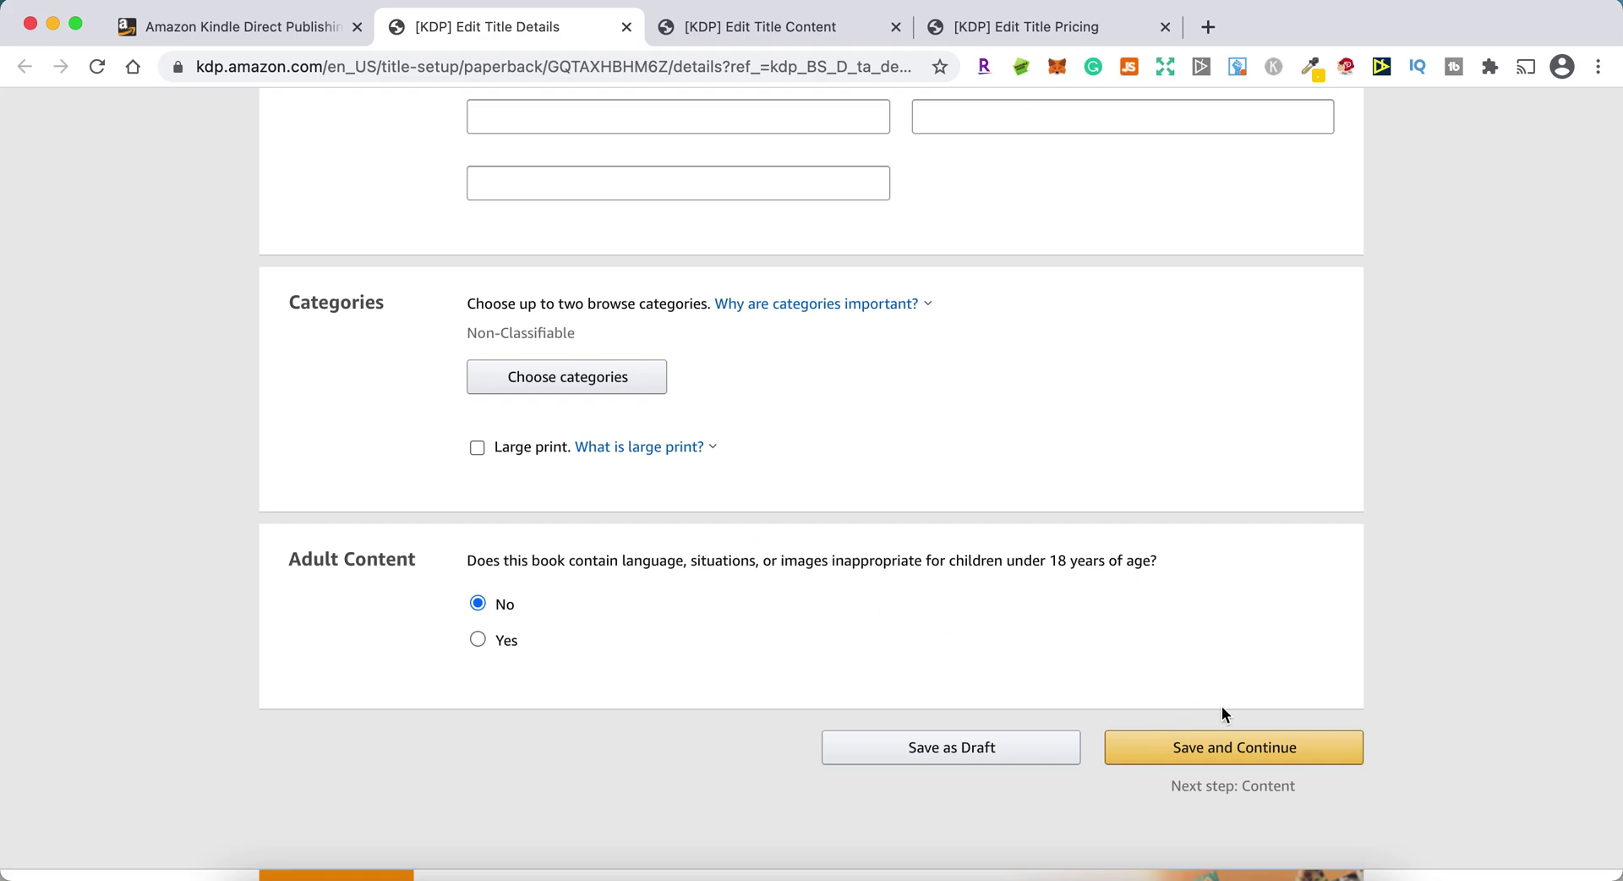
Step: Switch to the paperback content page and review the print ISBN, publication date and interior and paper type options
left_click(762, 25)
scroll(322, 369, "up", 20)
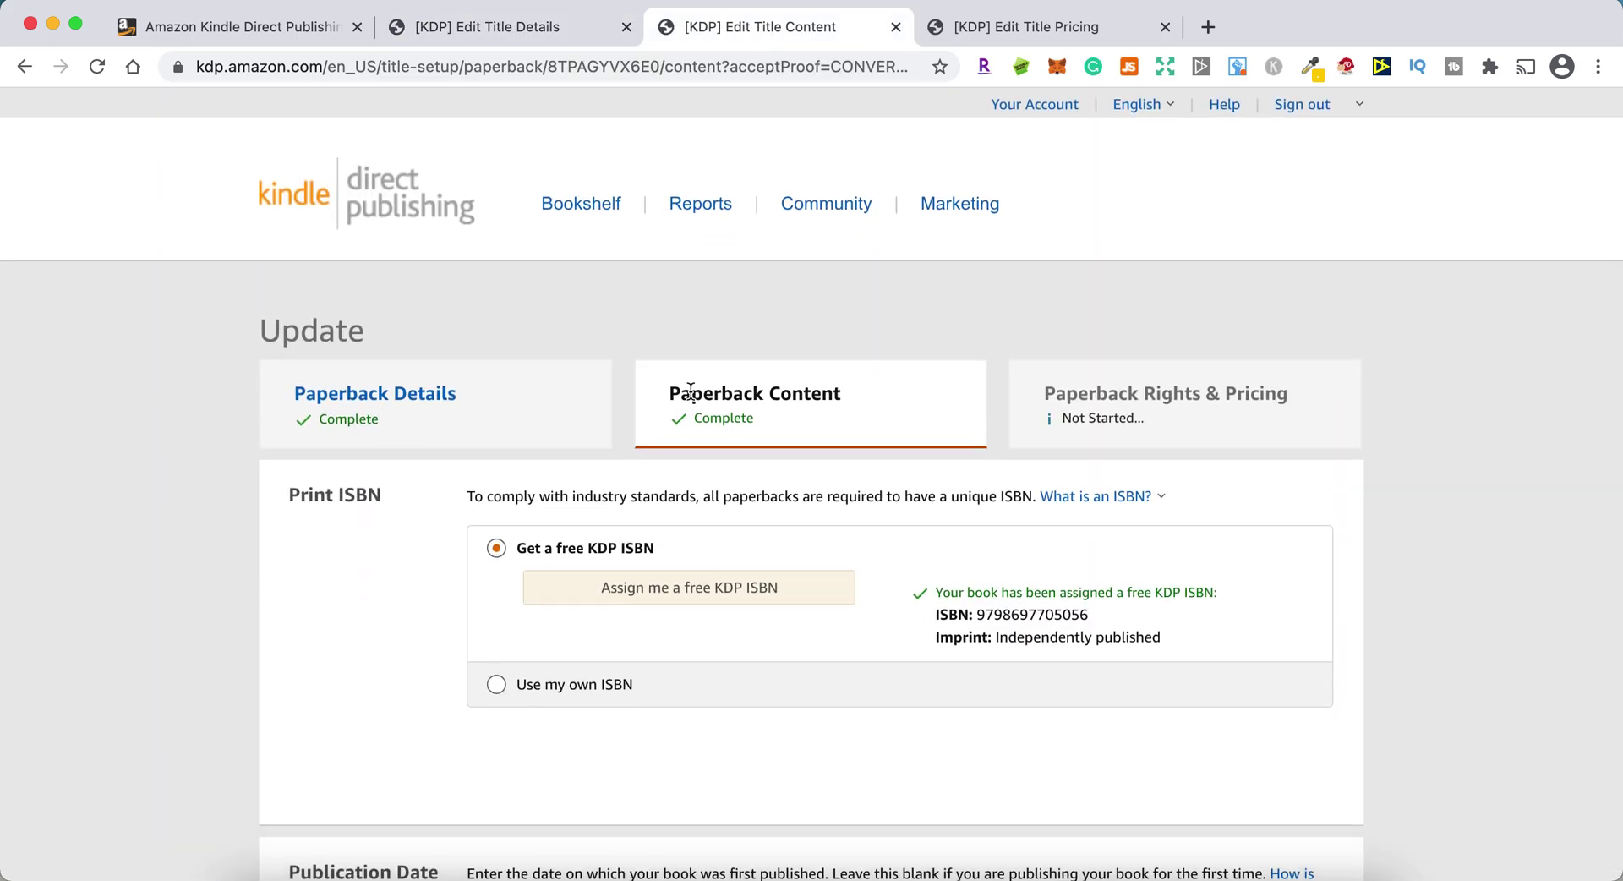
scroll(319, 605, "down", 1)
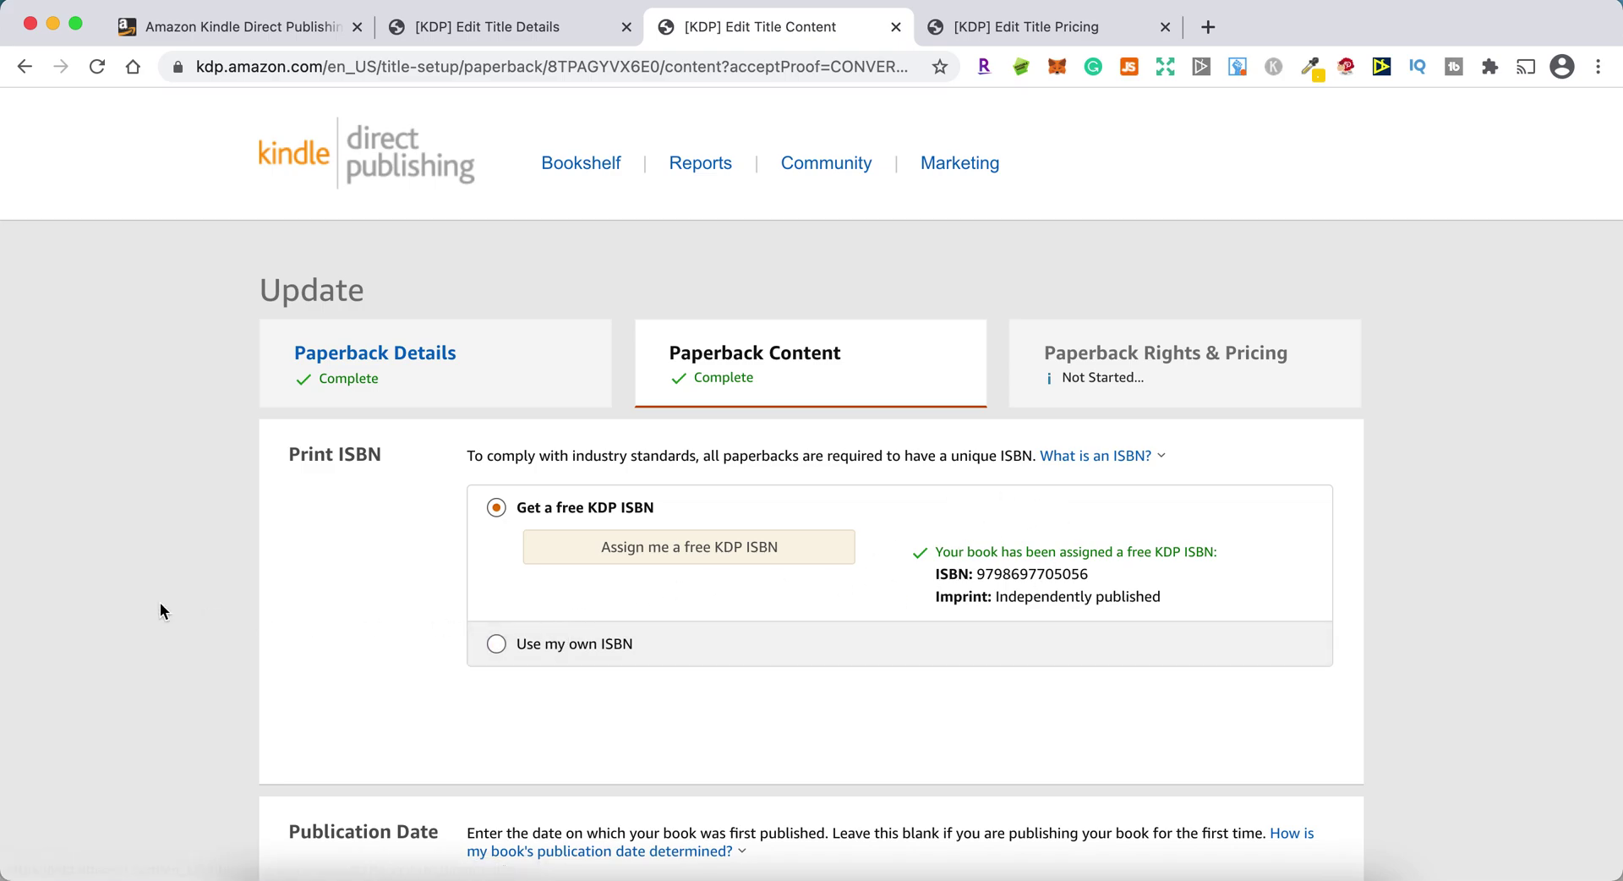
scroll(160, 604, "down", 5)
scroll(160, 602, "down", 2)
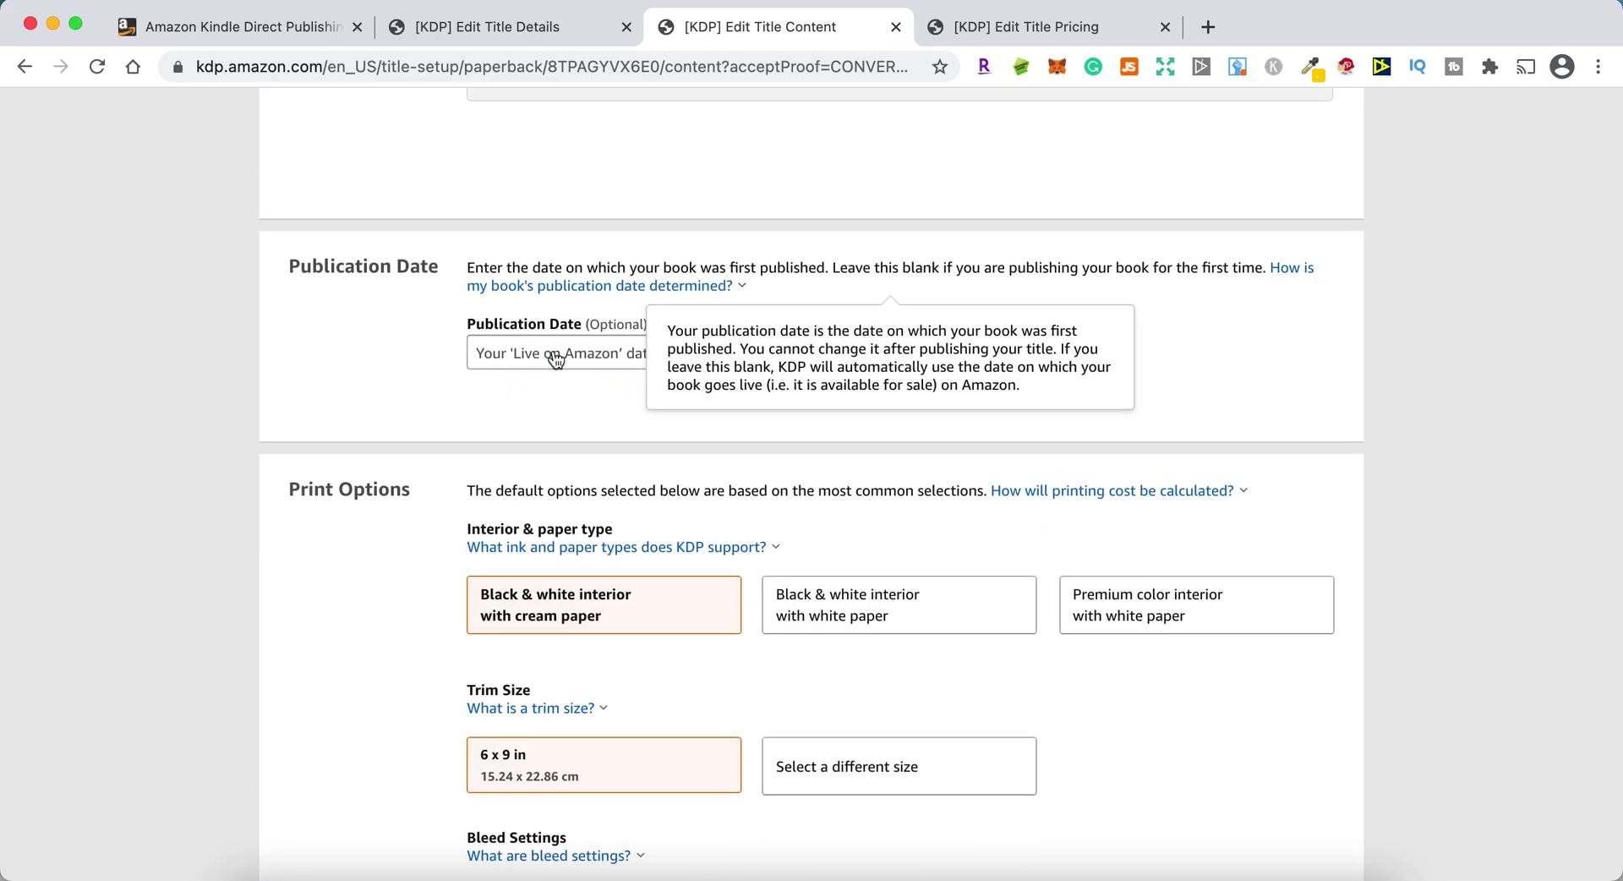
scroll(307, 591, "down", 4)
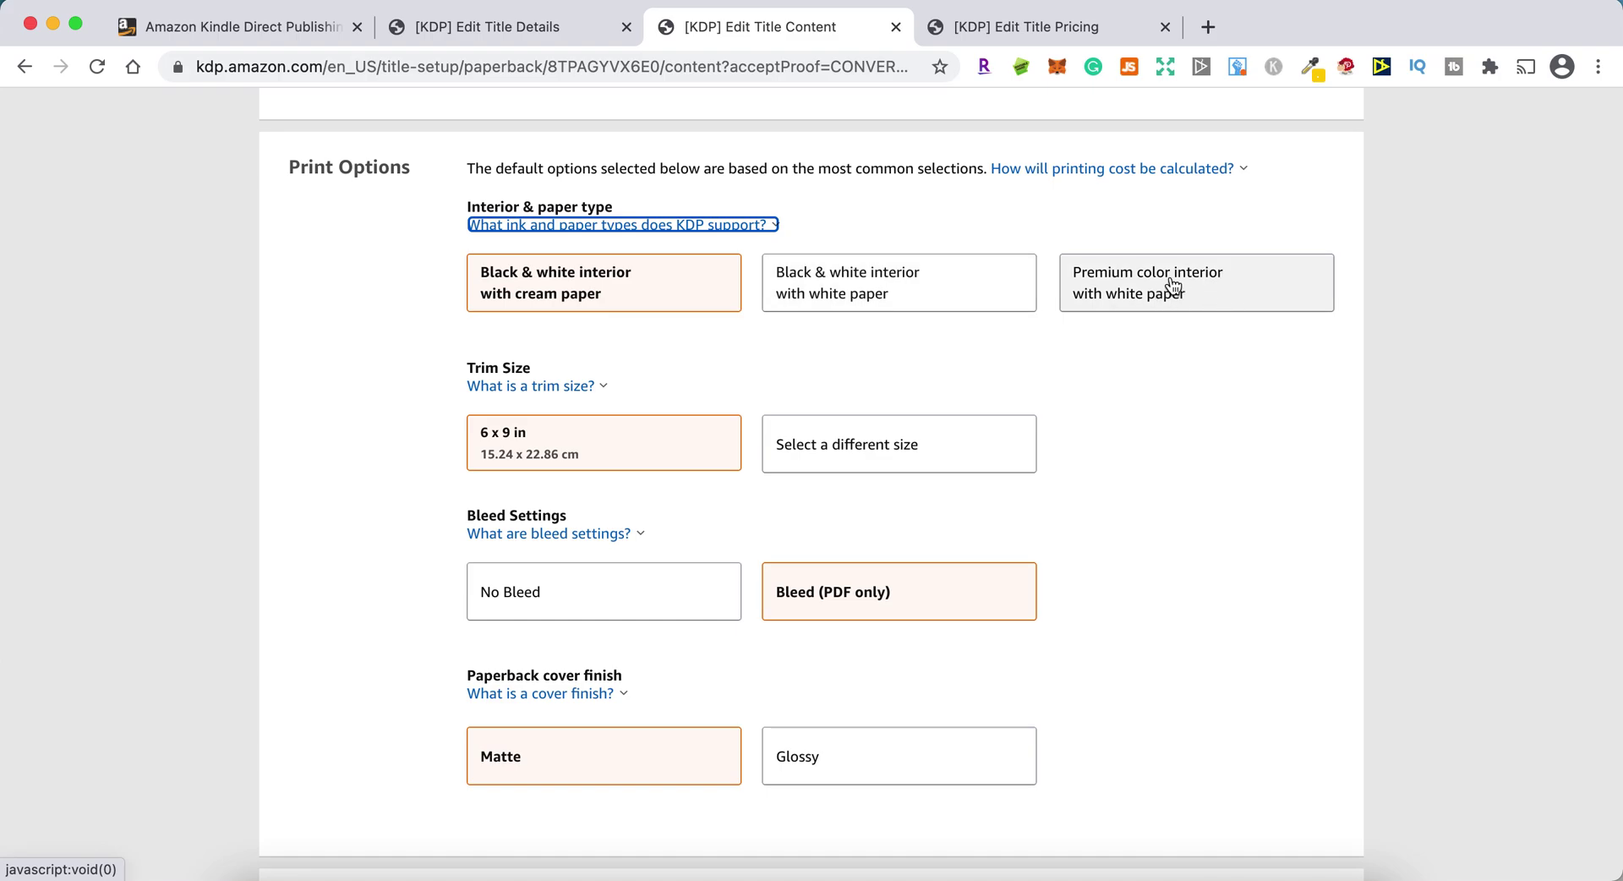
Step: Read the trim size explanation and examine the available trim sizes without choosing a different one
left_click(541, 386)
scroll(429, 499, "down", 1)
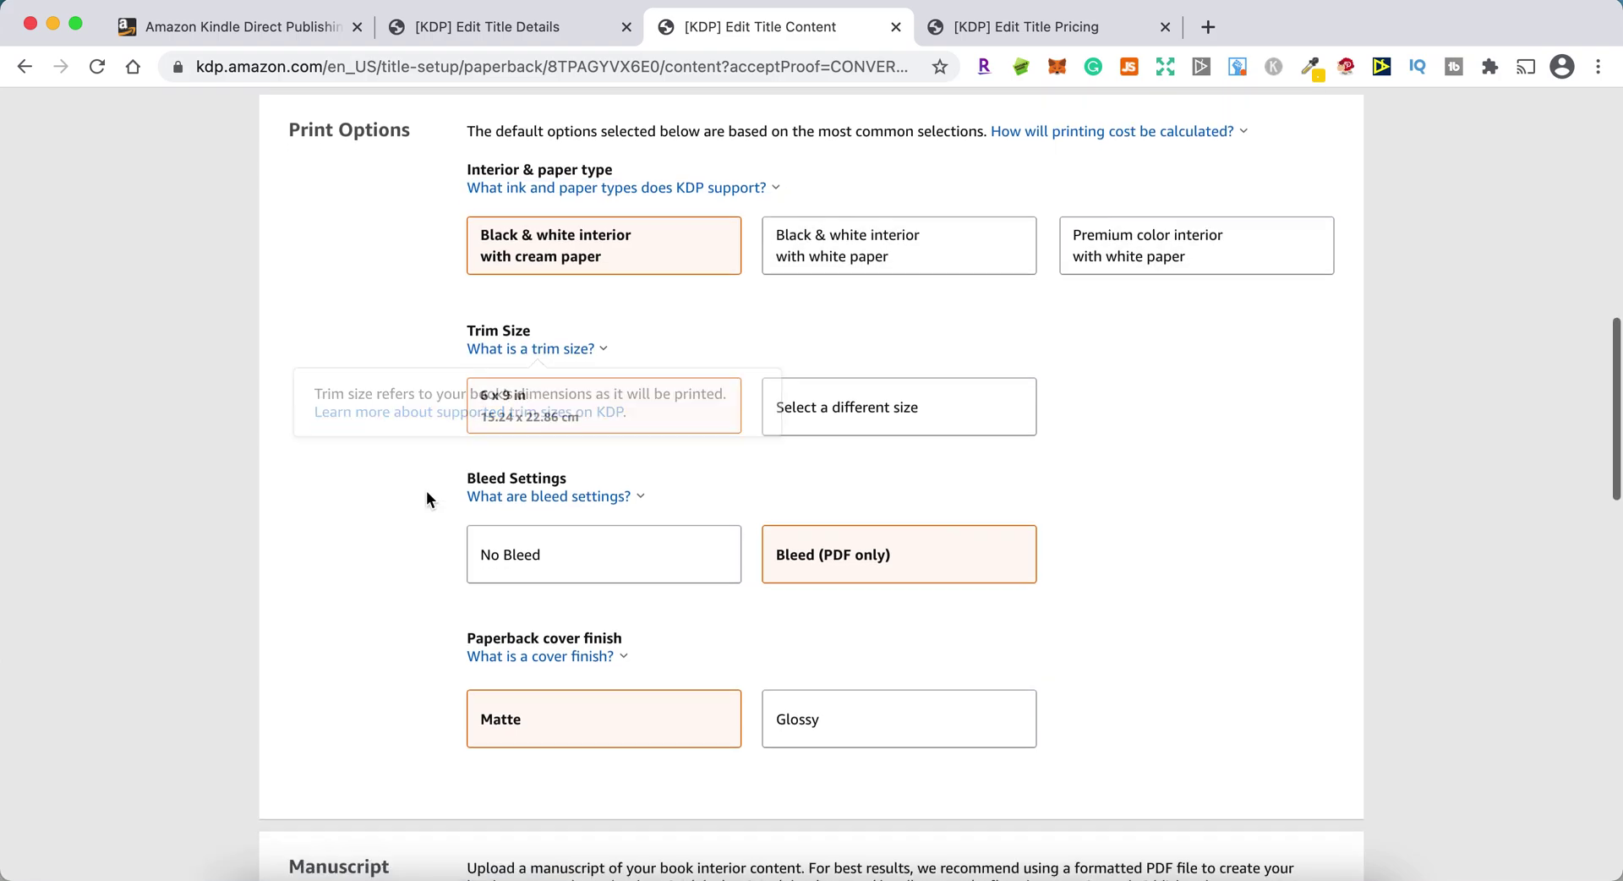
left_click(845, 410)
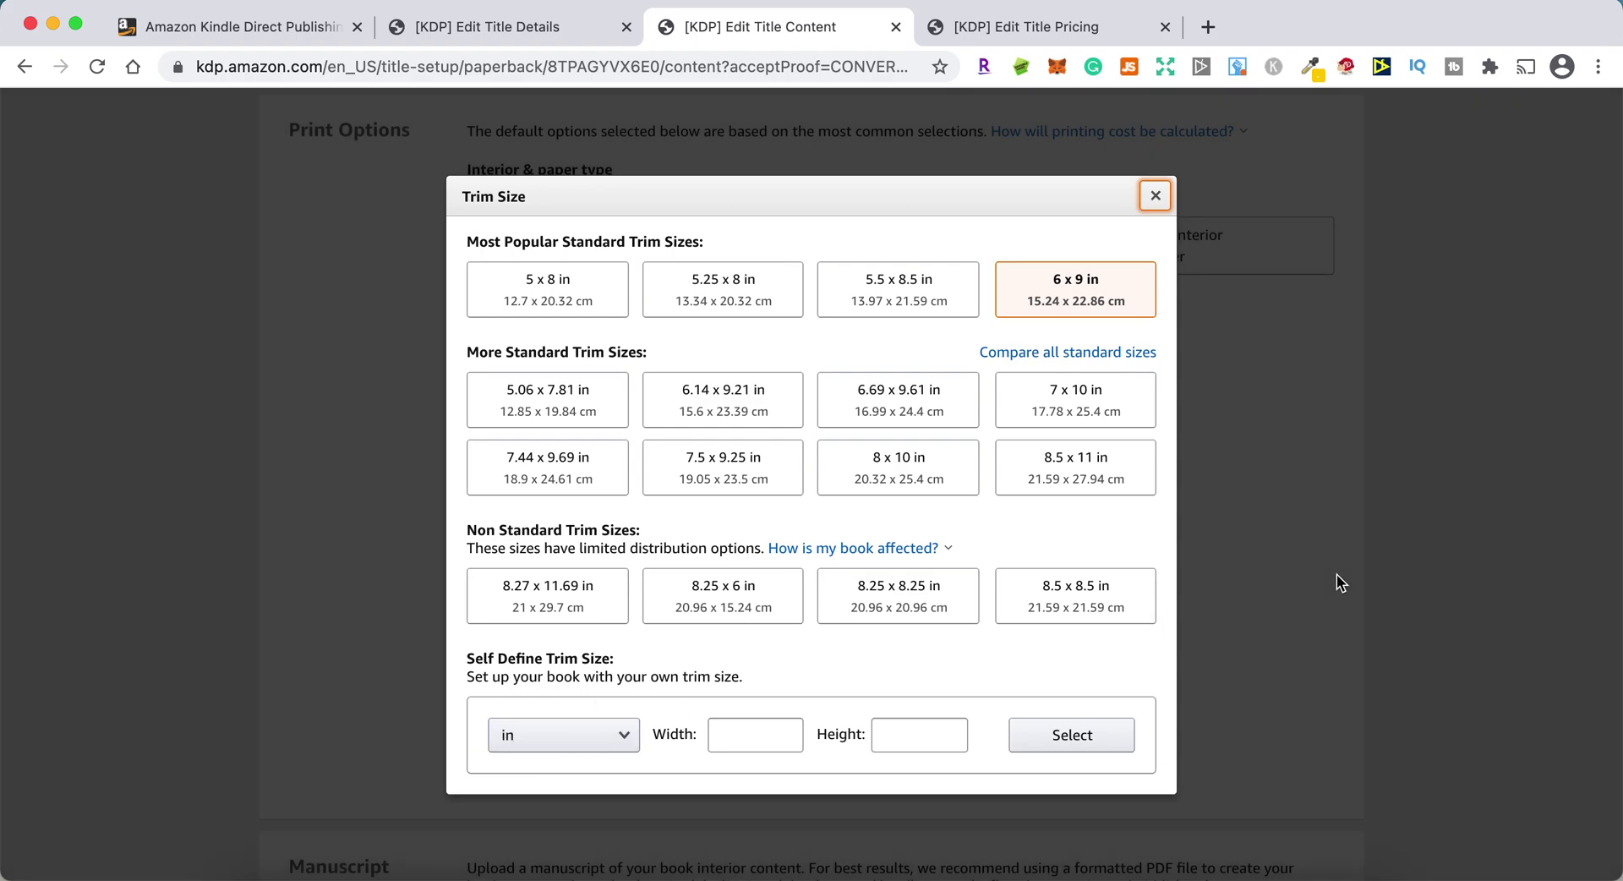
left_click(1337, 581)
Step: Review the bleed settings and paperback cover finish options
scroll(431, 580, "down", 3)
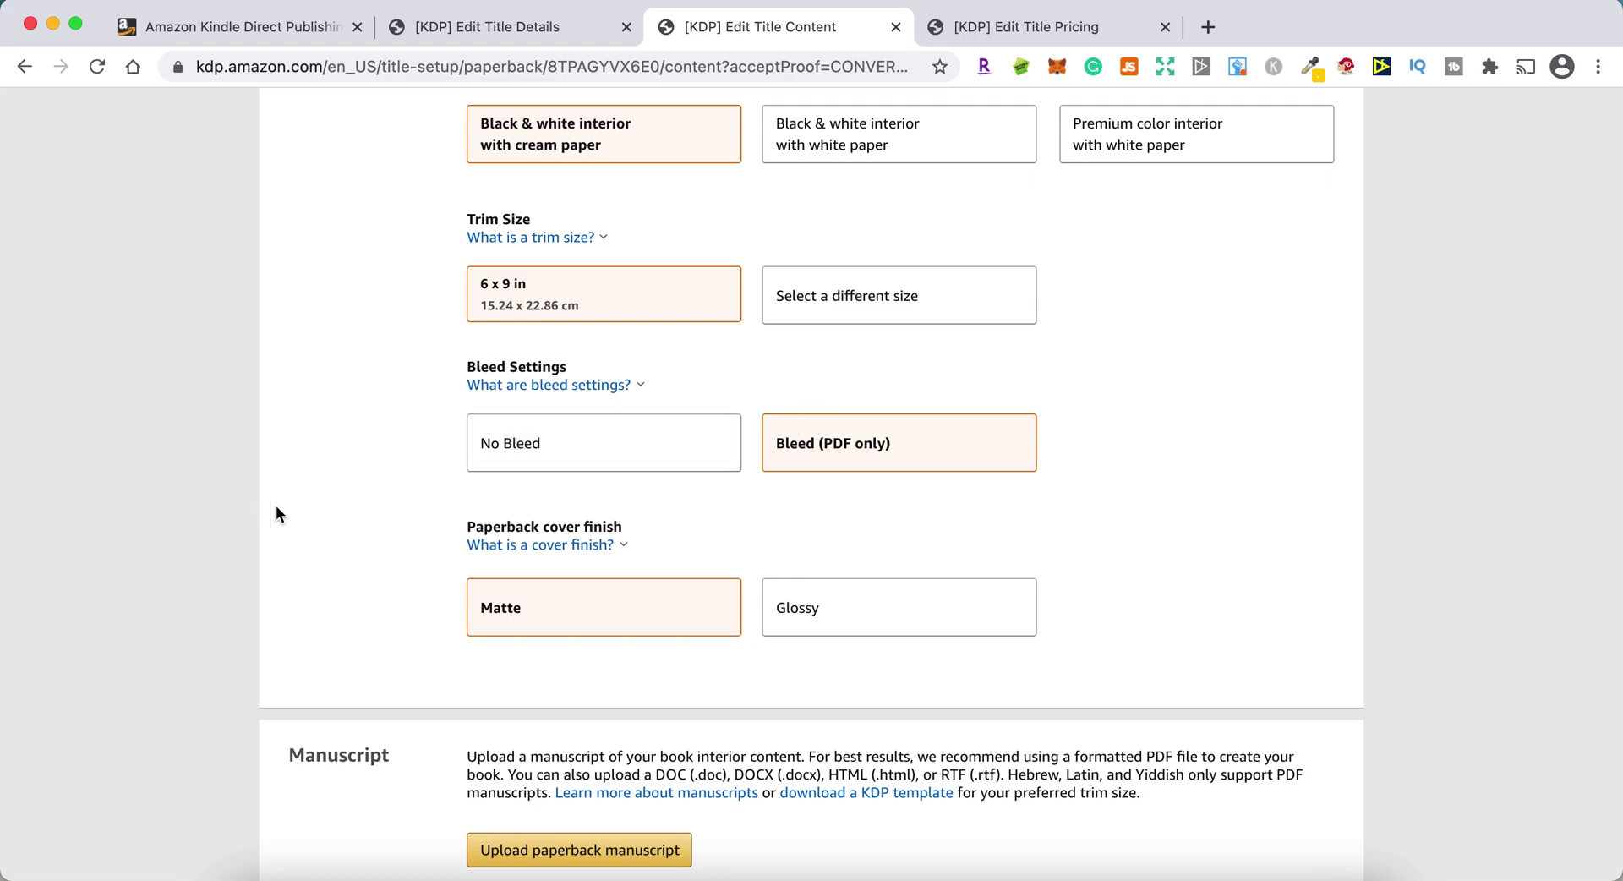
scroll(357, 509, "up", 1)
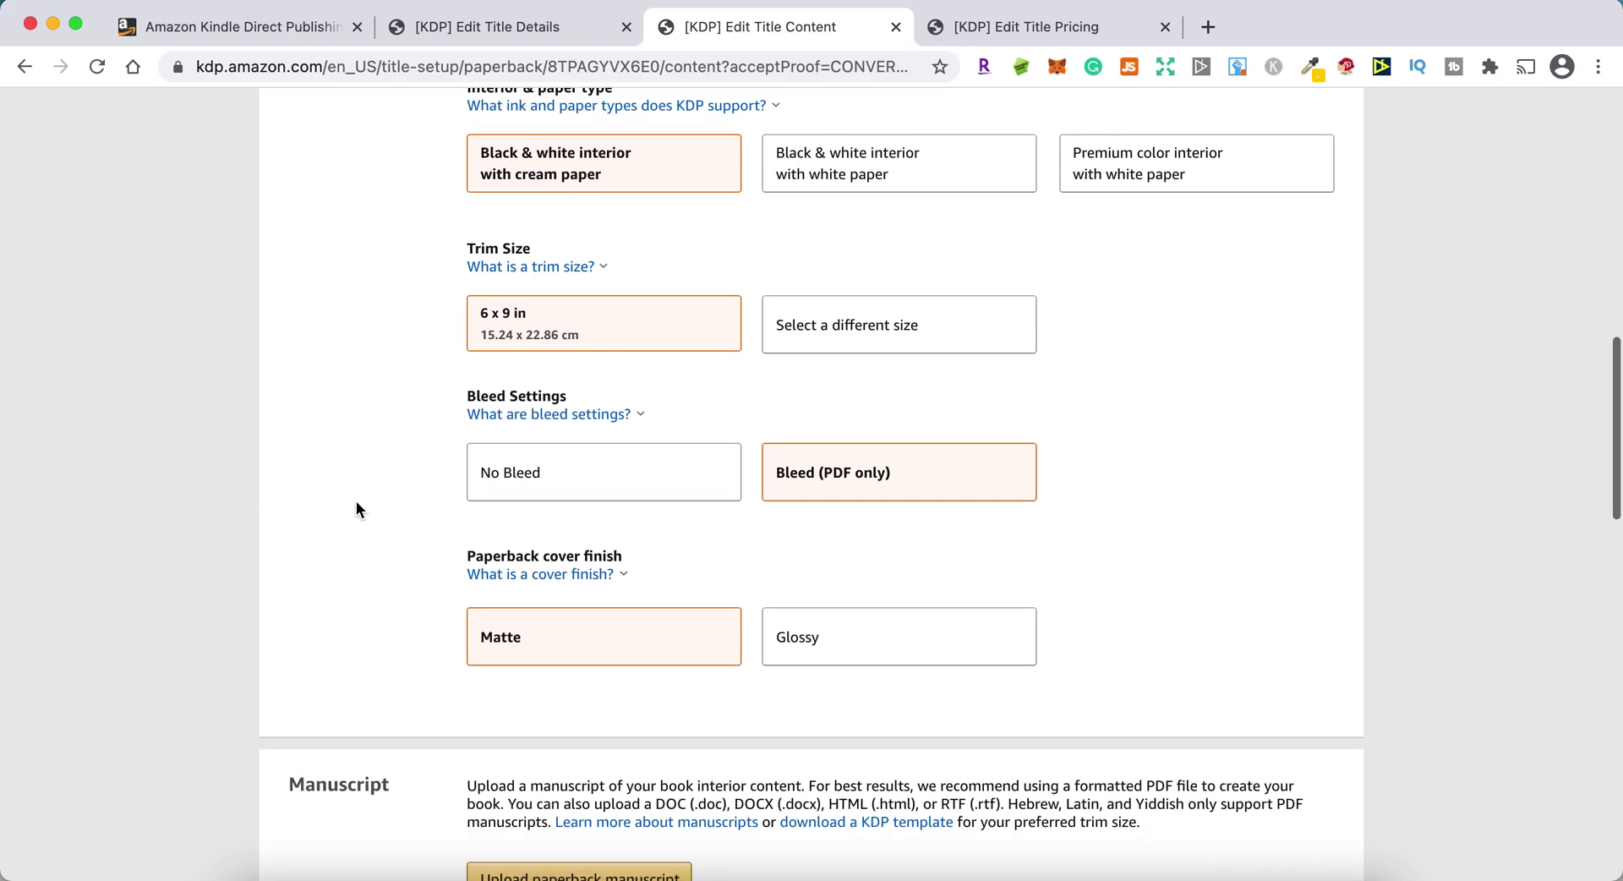
scroll(356, 507, "down", 1)
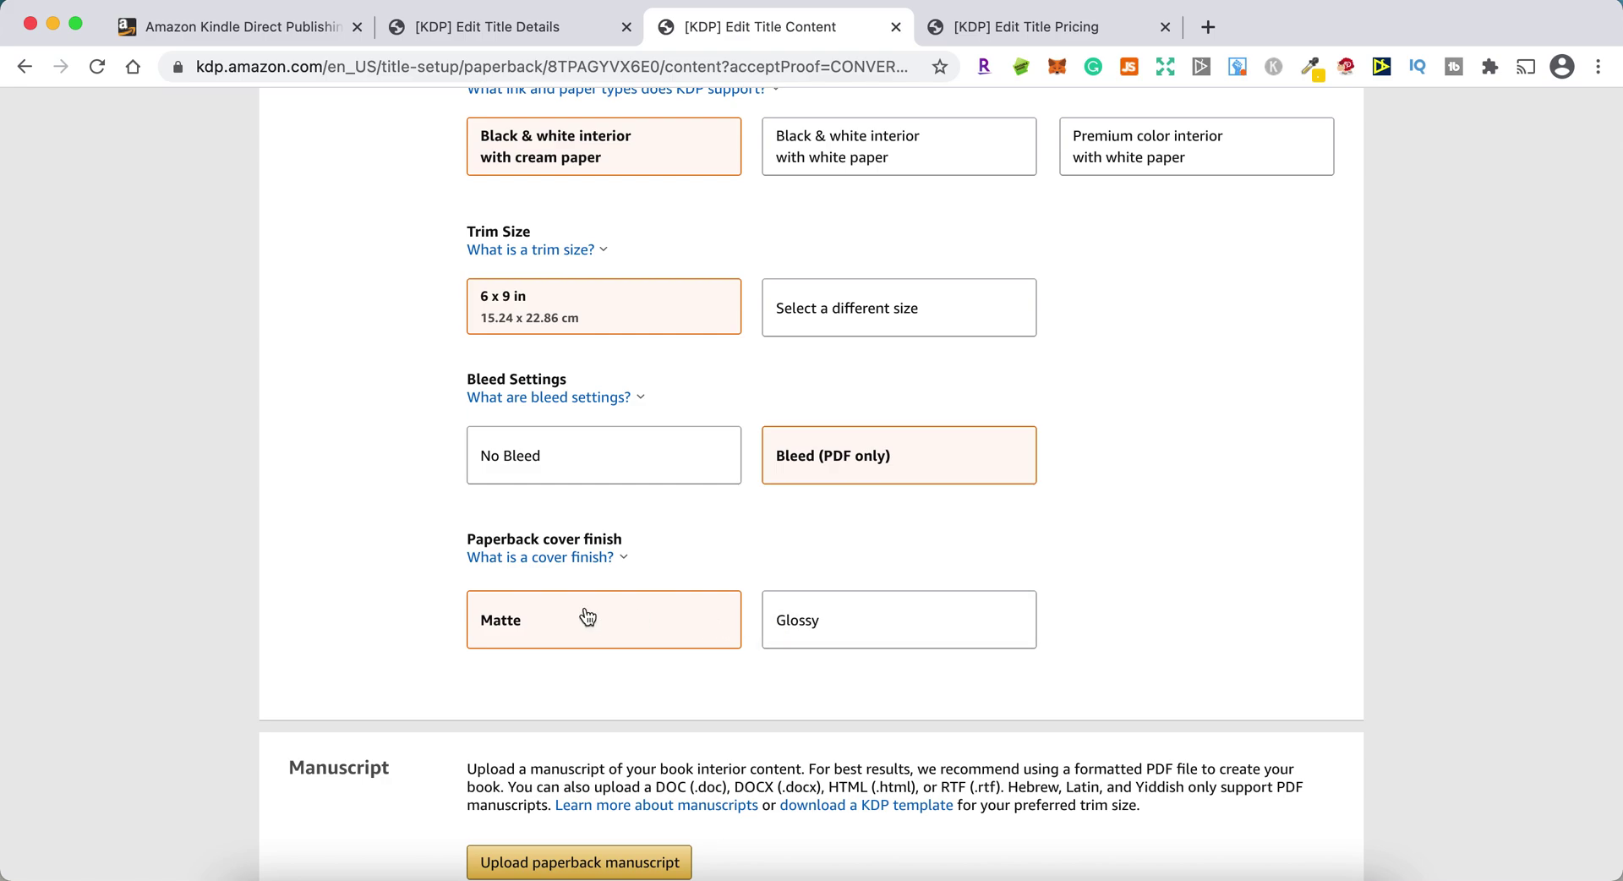
Step: Review the manuscript upload section, including its accepted file formats, and the book cover section
scroll(287, 631, "down", 5)
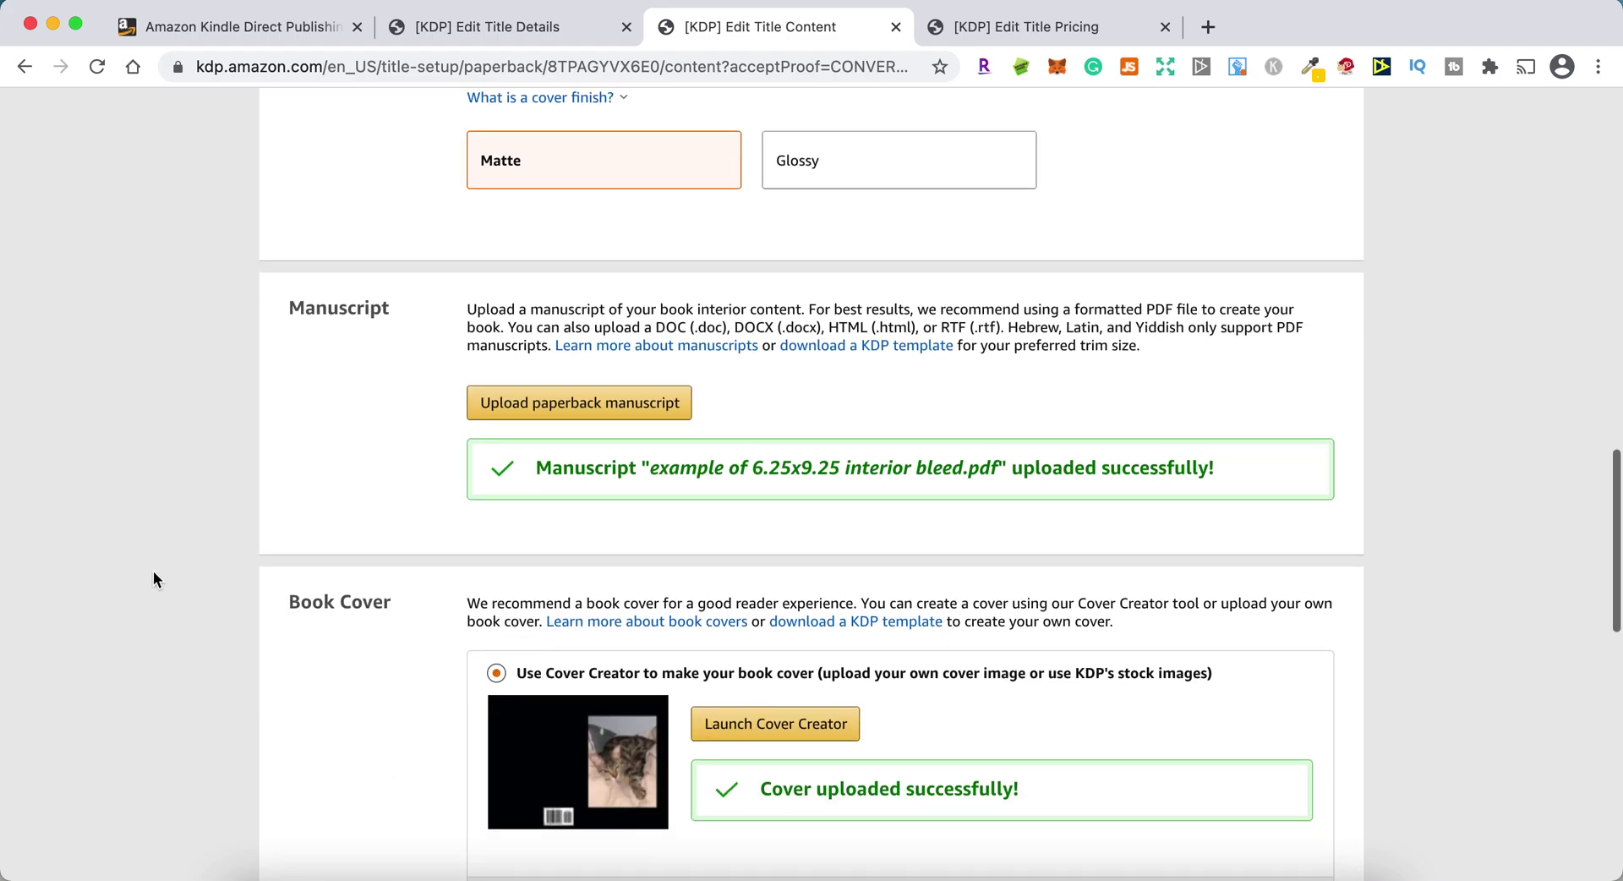
scroll(154, 571, "down", 1)
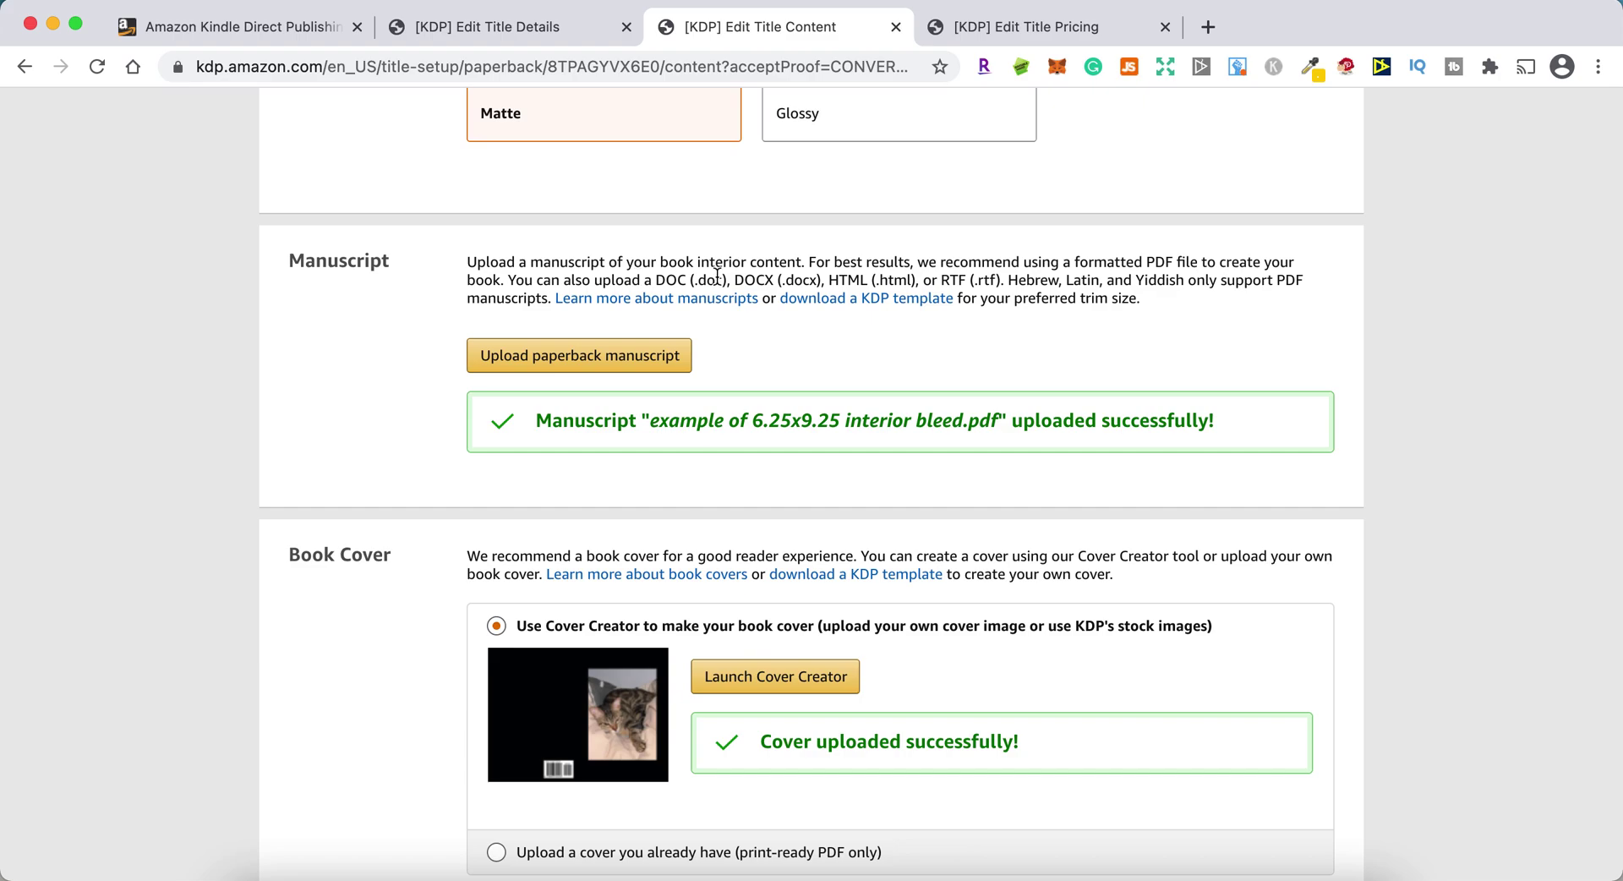
left_click_drag(584, 264, 1040, 300)
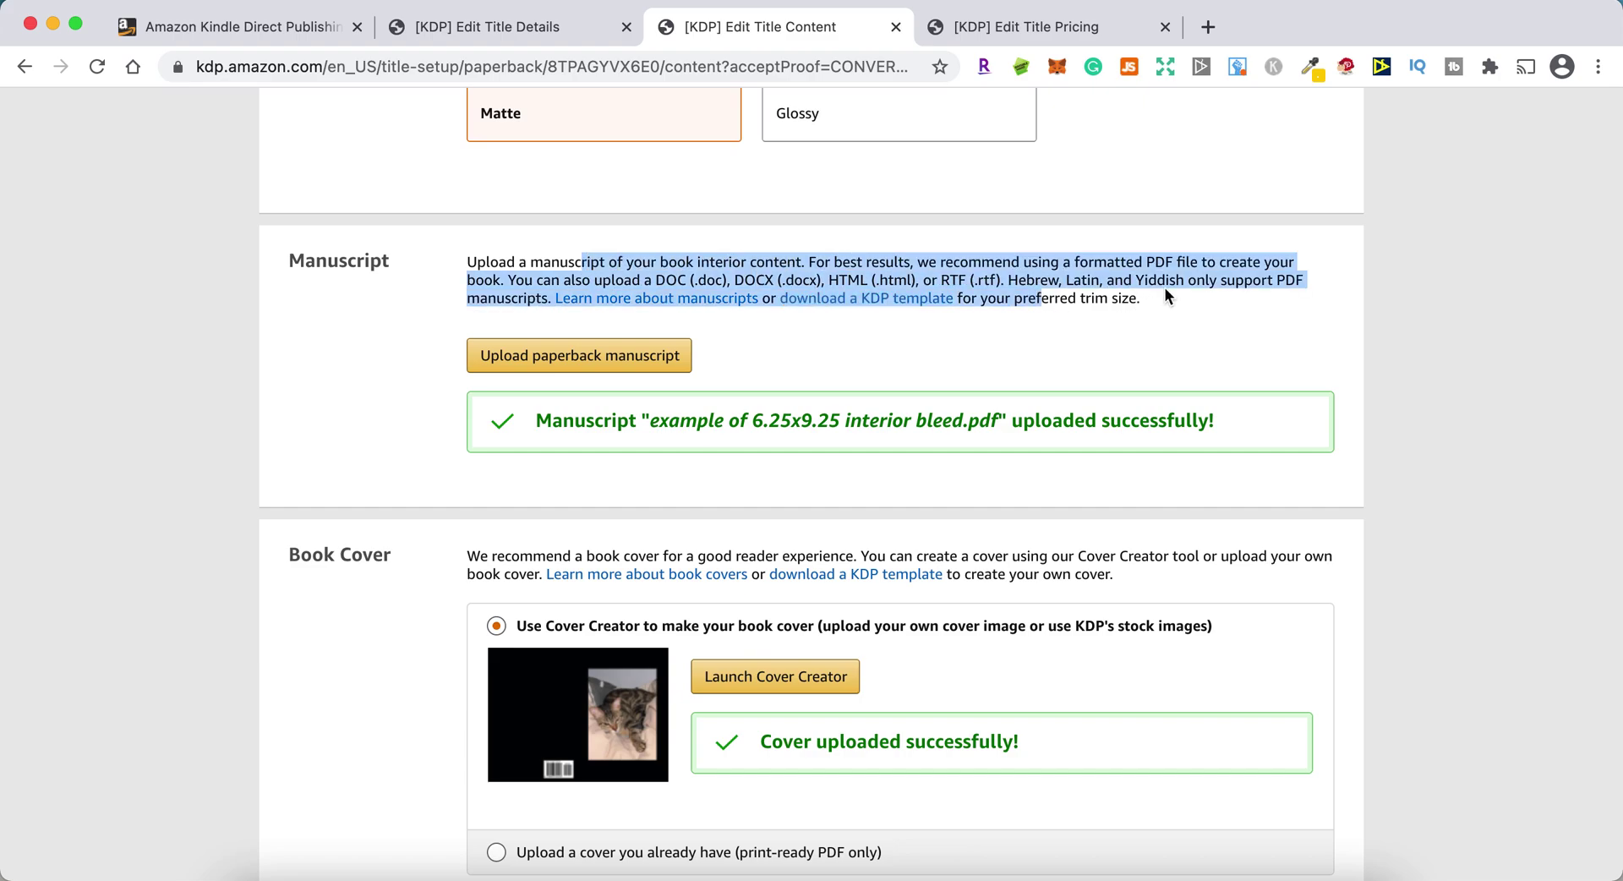
left_click(342, 391)
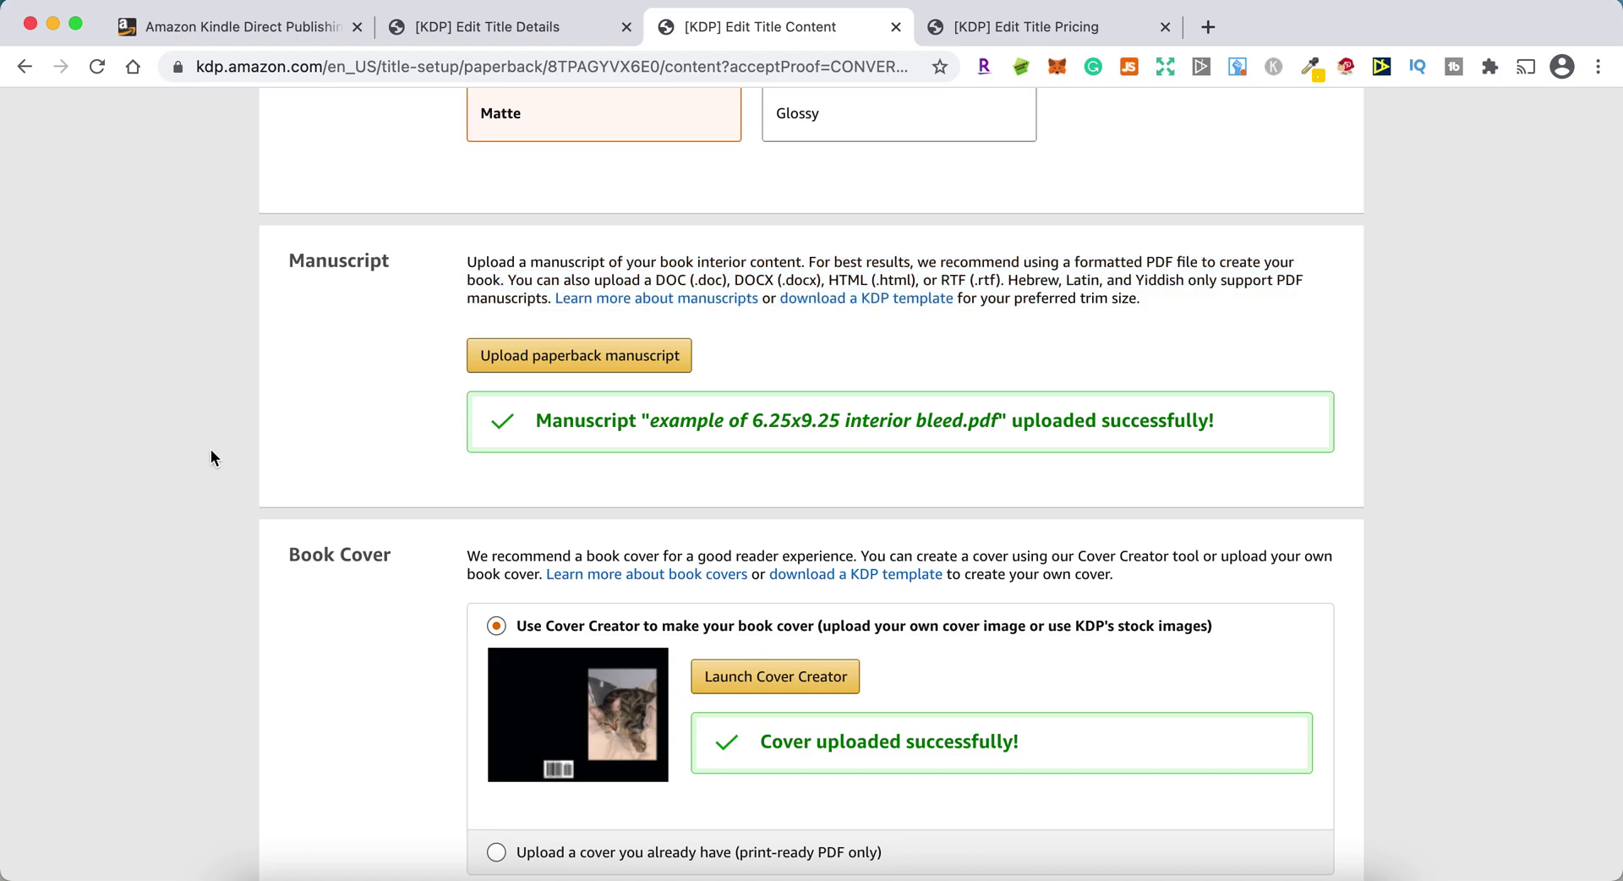
scroll(210, 456, "down", 2)
Step: Launch the print previewer, check the cover and interior pages in thumbnail view, and approve the preview
scroll(517, 568, "down", 5)
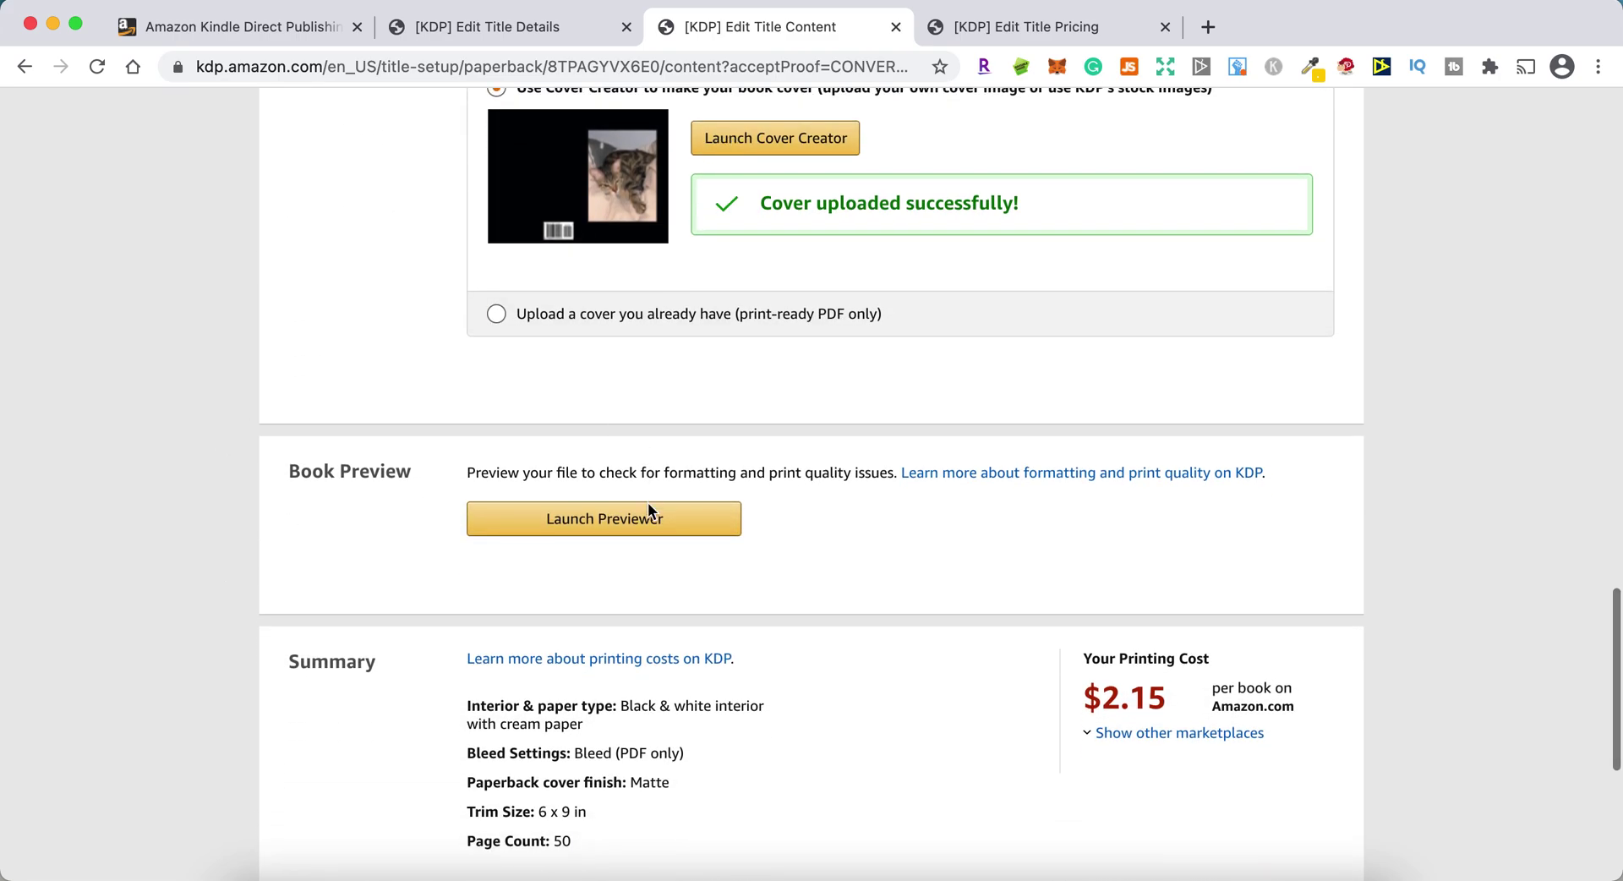
left_click(630, 519)
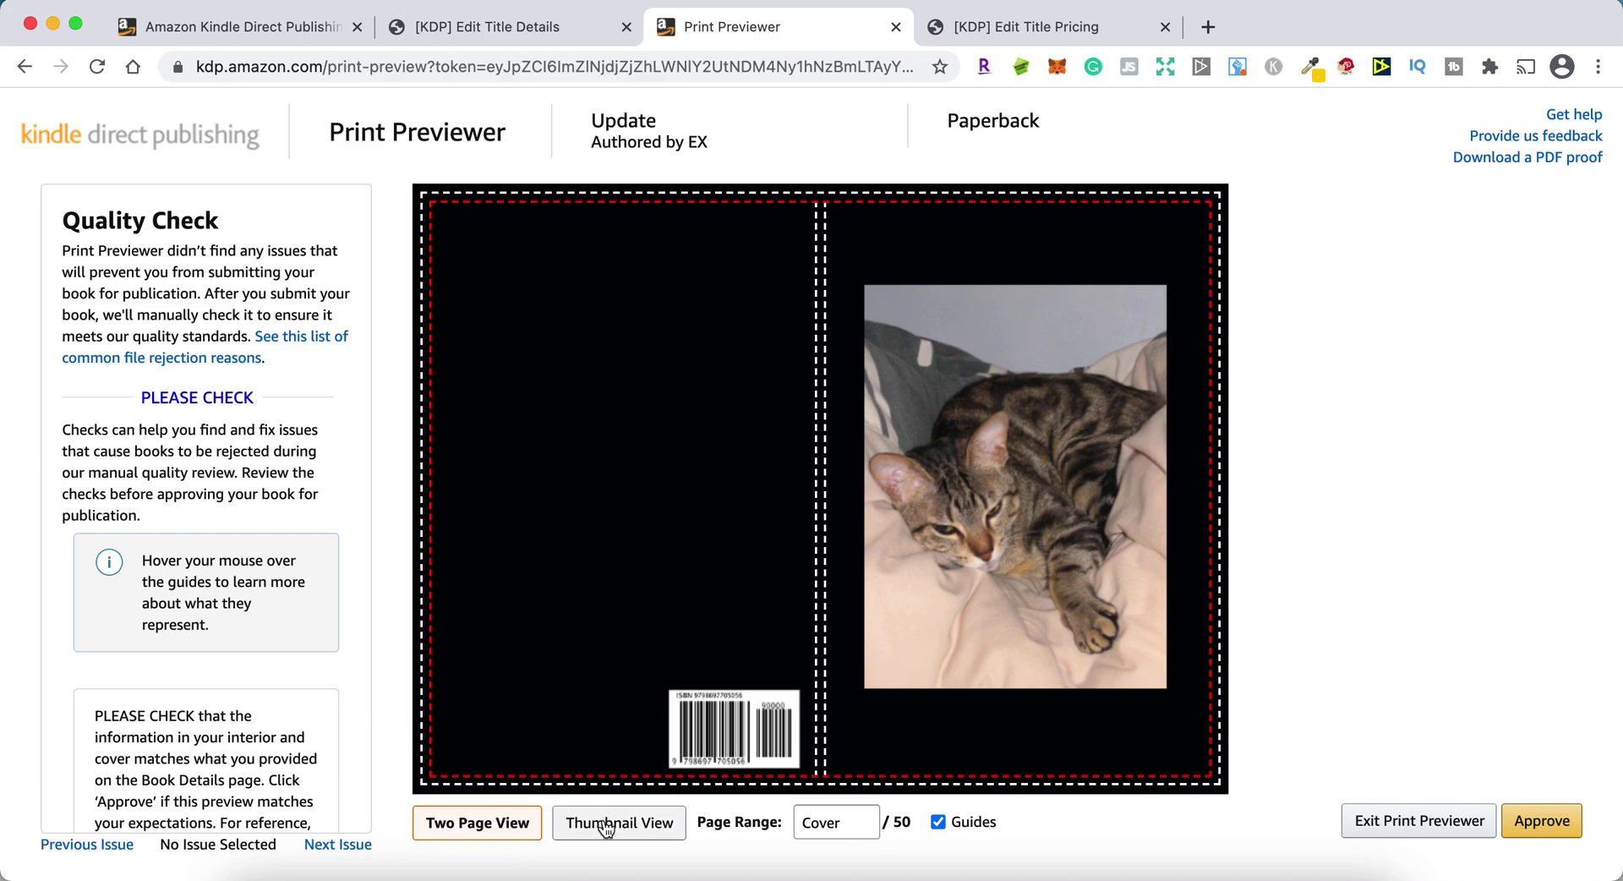
left_click(605, 824)
scroll(880, 617, "down", 8)
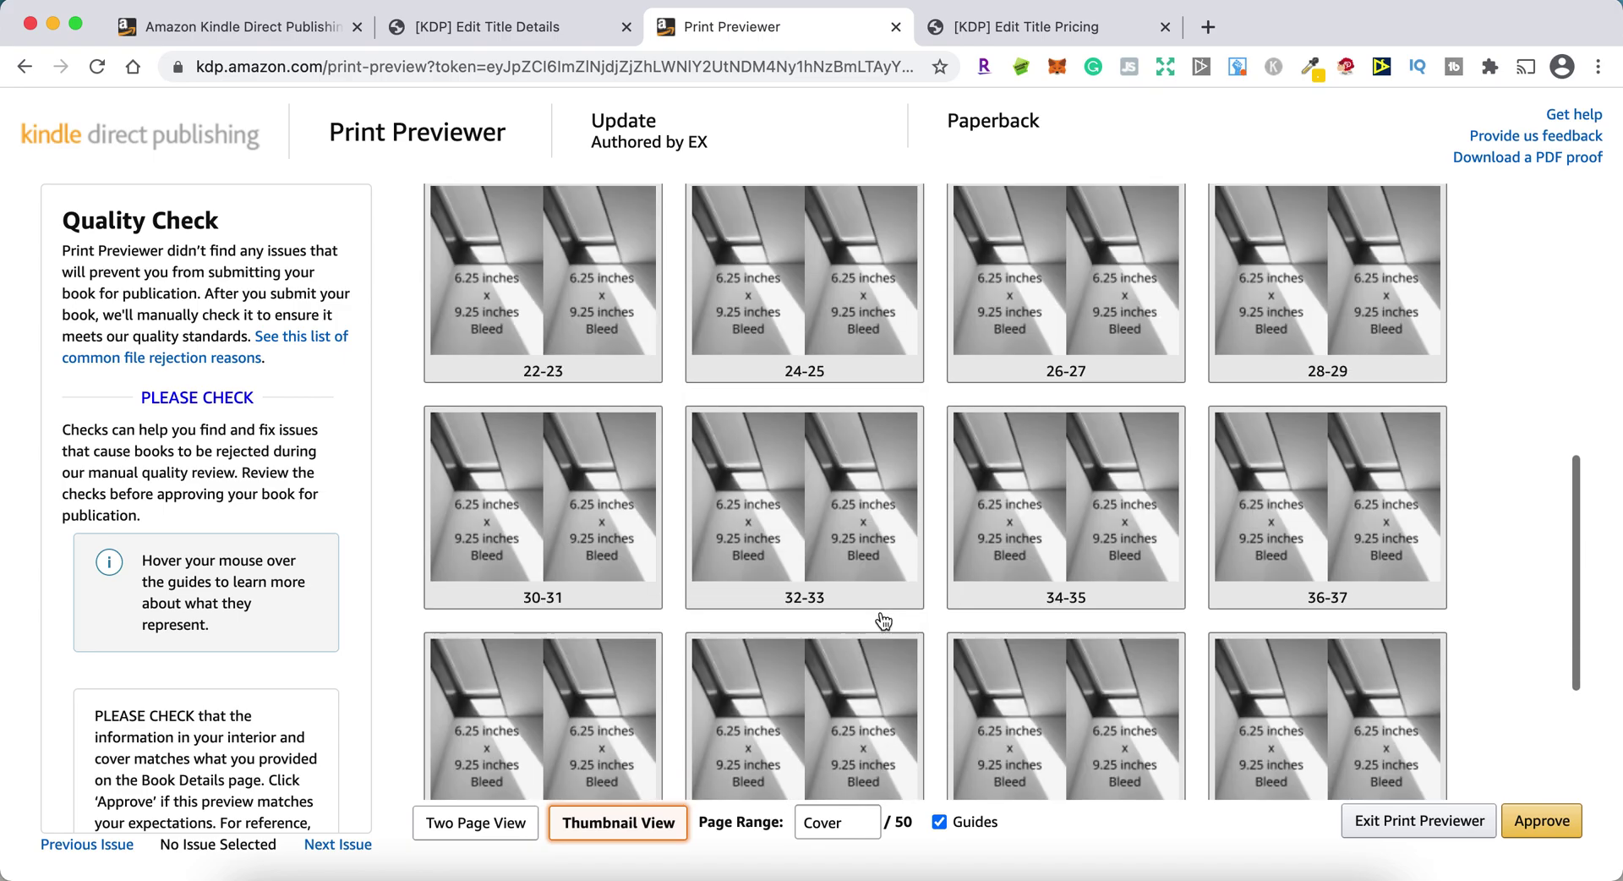
scroll(880, 616, "up", 10)
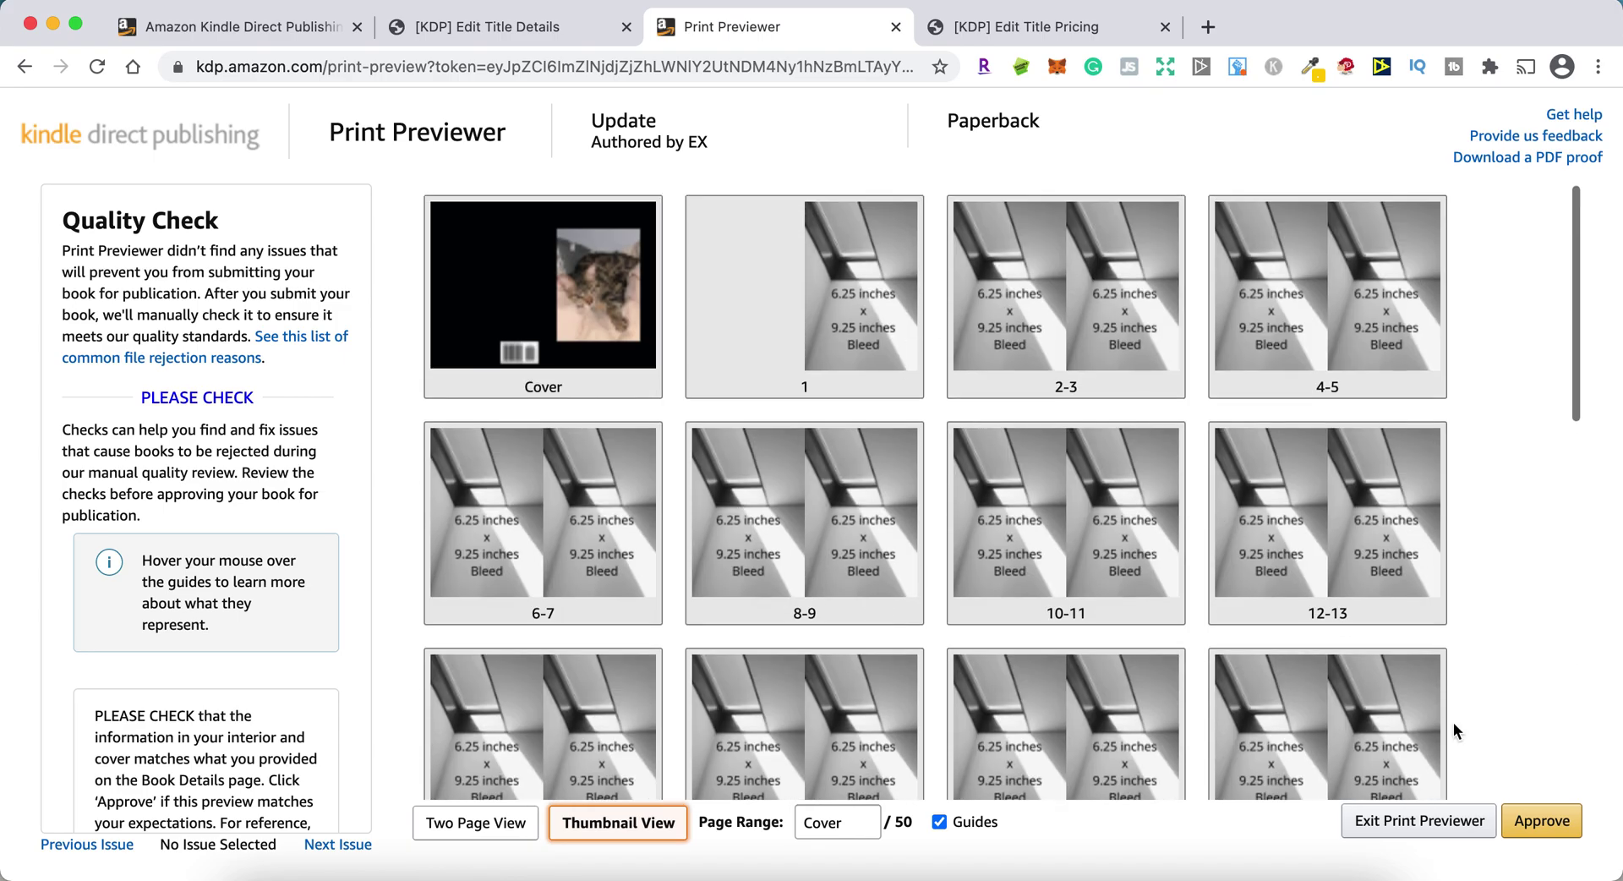
left_click(1542, 821)
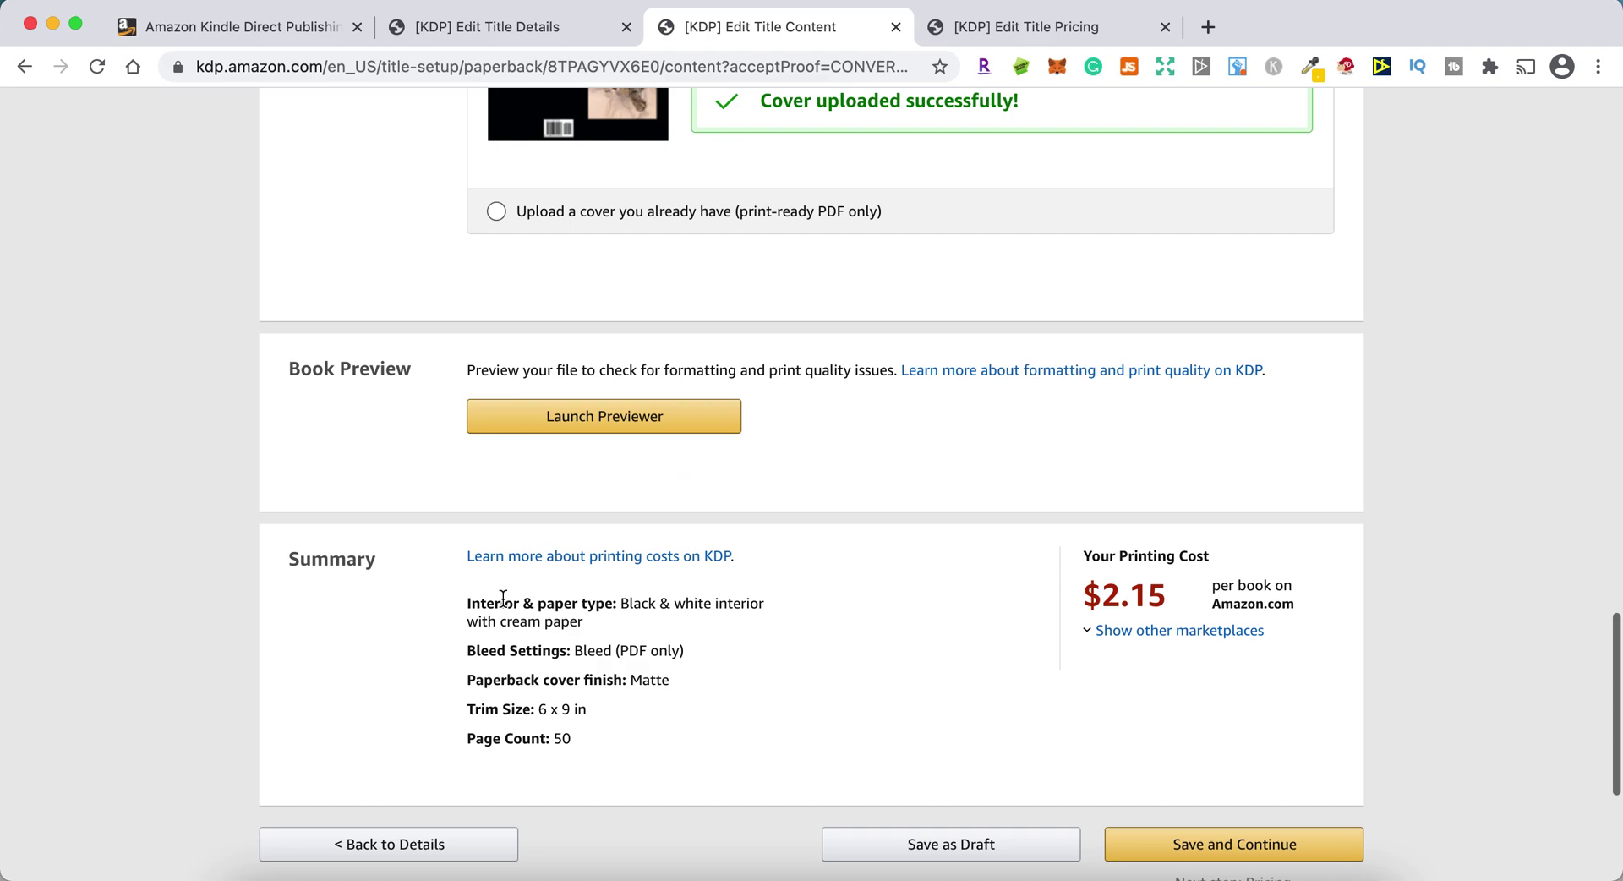
Step: Review the print summary and save the paperback content, continuing to Paperback Rights & Pricing
double_click(322, 446)
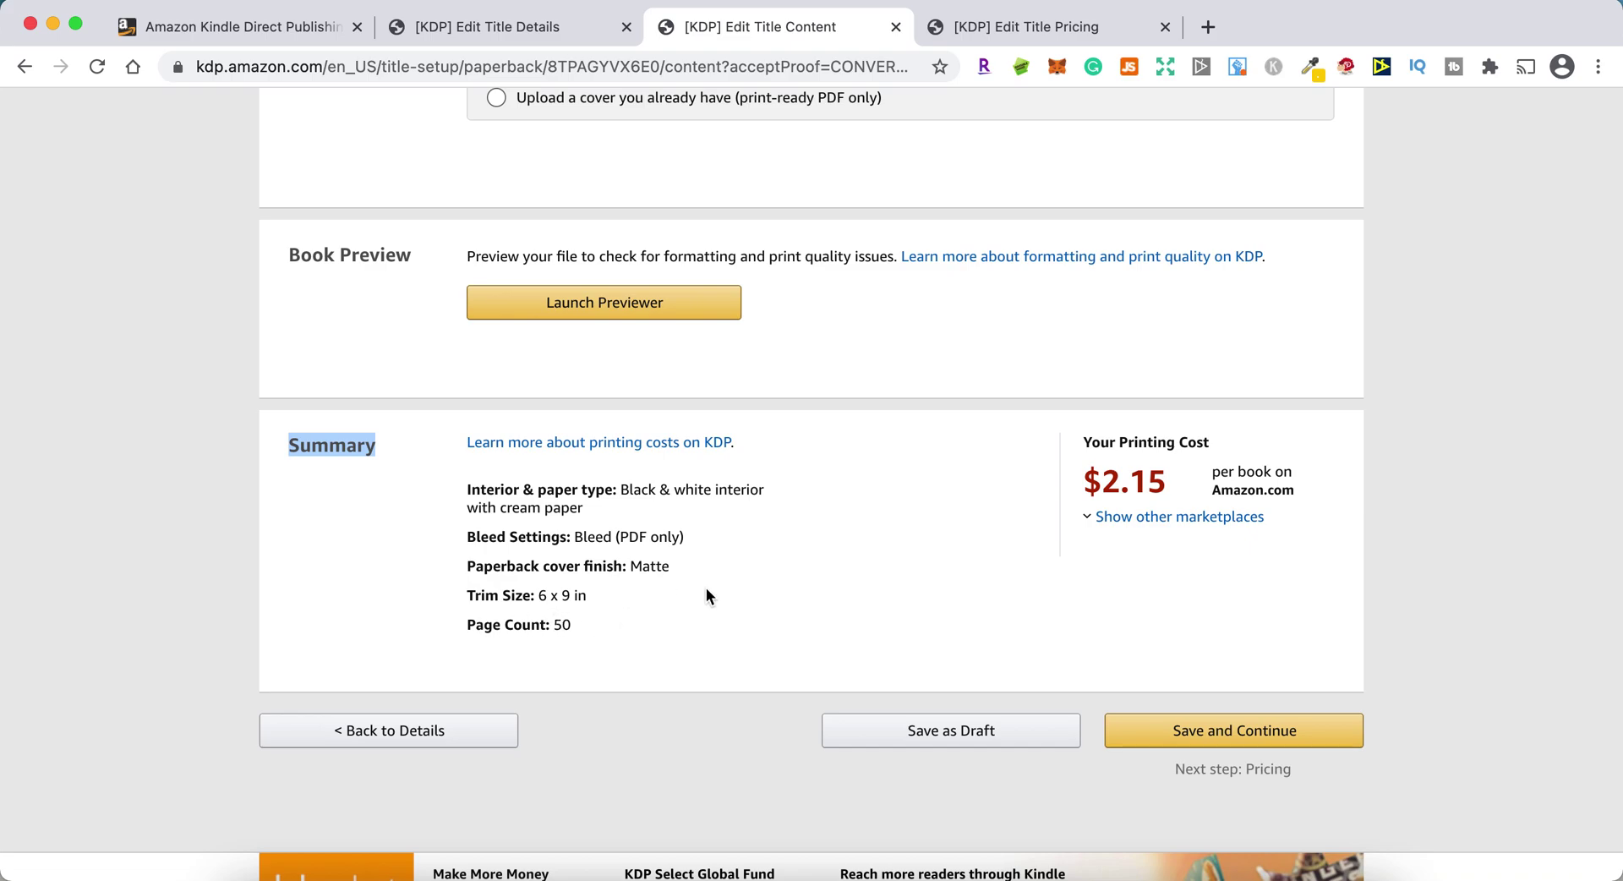
left_click(1219, 725)
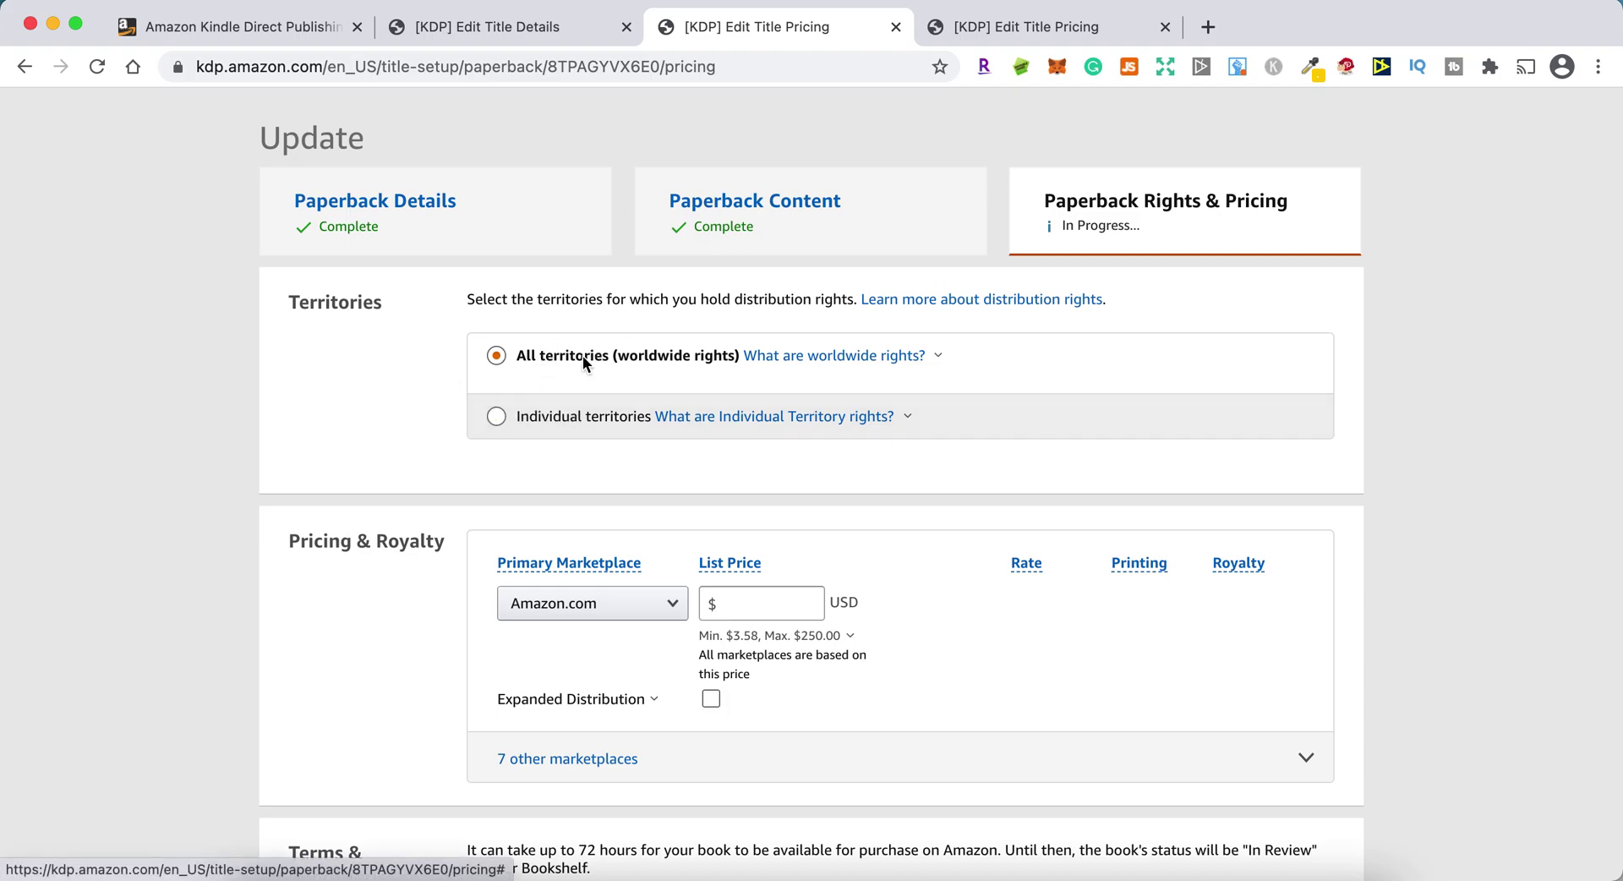
Step: Enable Expanded Distribution for the primary marketplace Amazon.com and set its list price to 5.99 USD
scroll(298, 548, "down", 5)
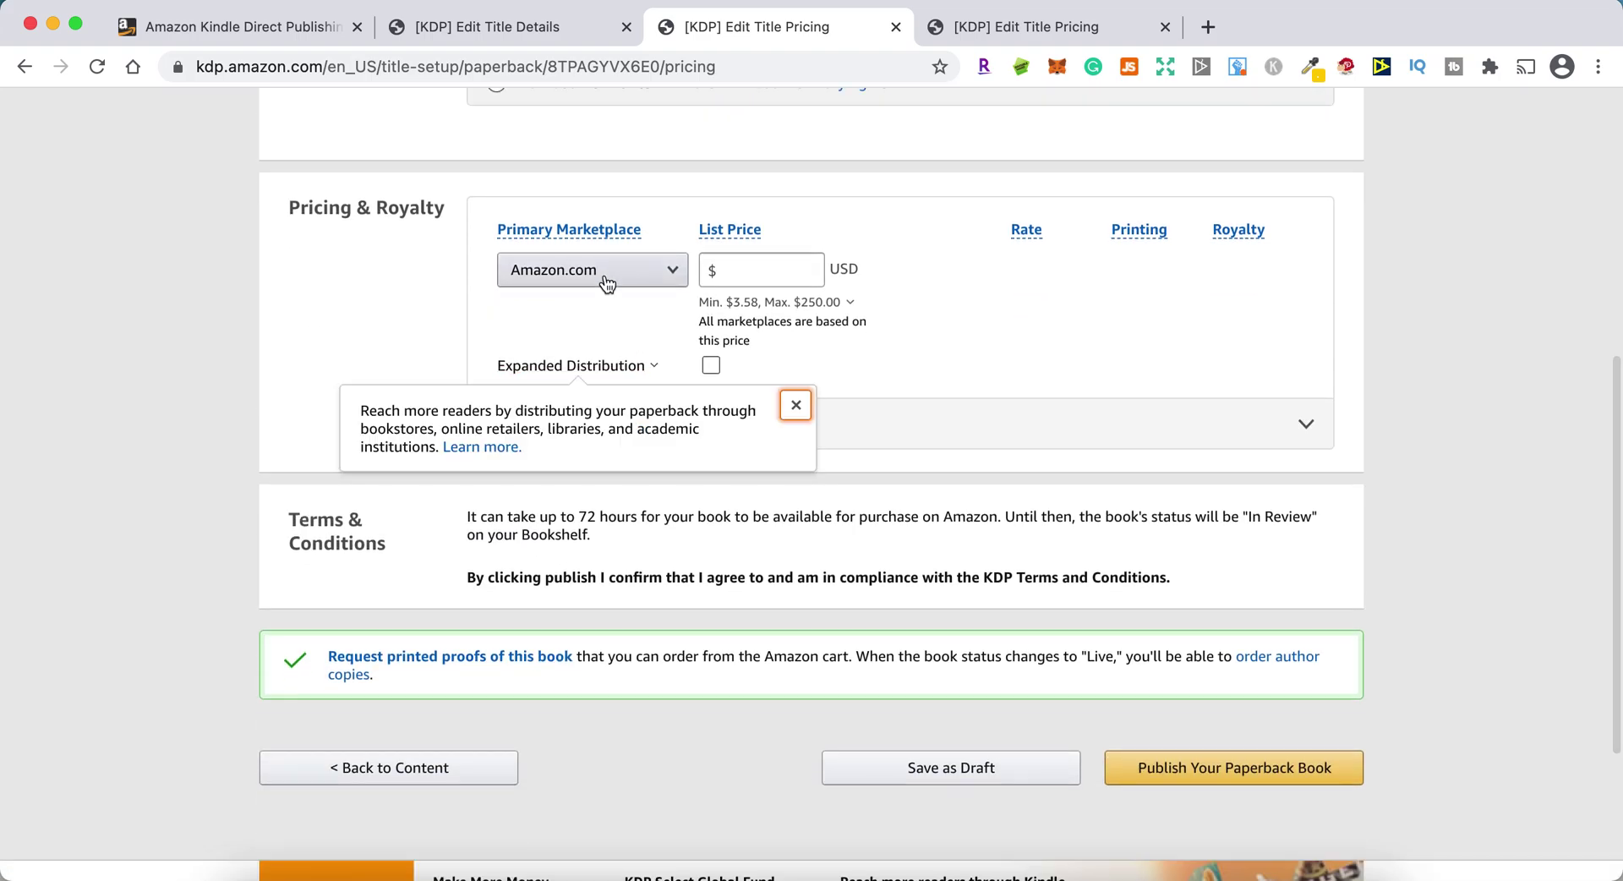
left_click(744, 309)
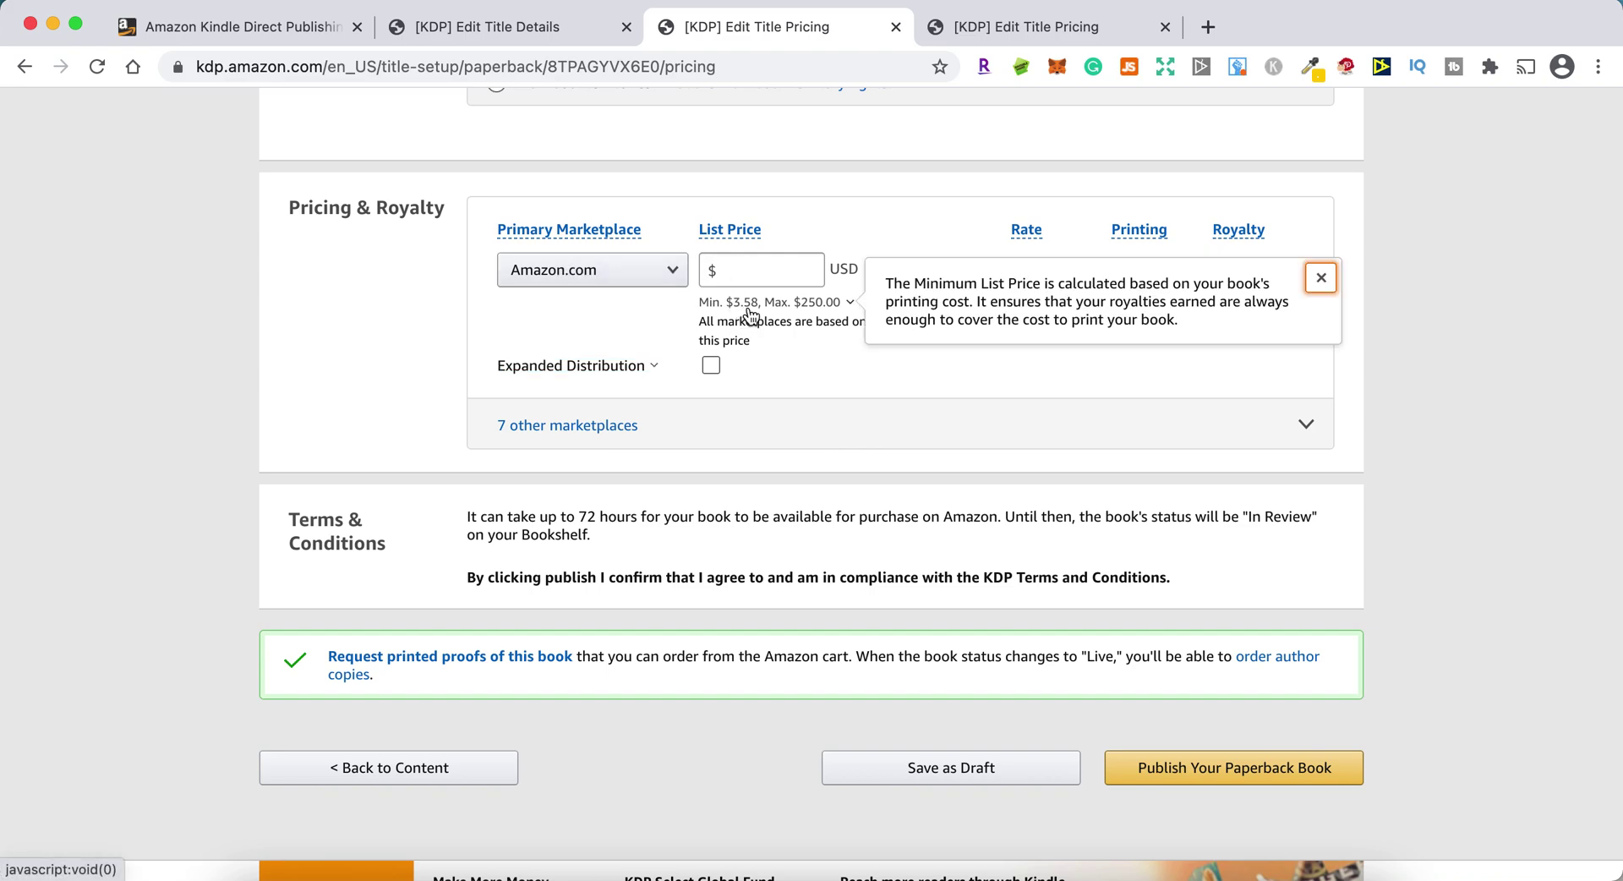
left_click(767, 267)
left_click(710, 365)
mouse_move(736, 312)
left_click(770, 269)
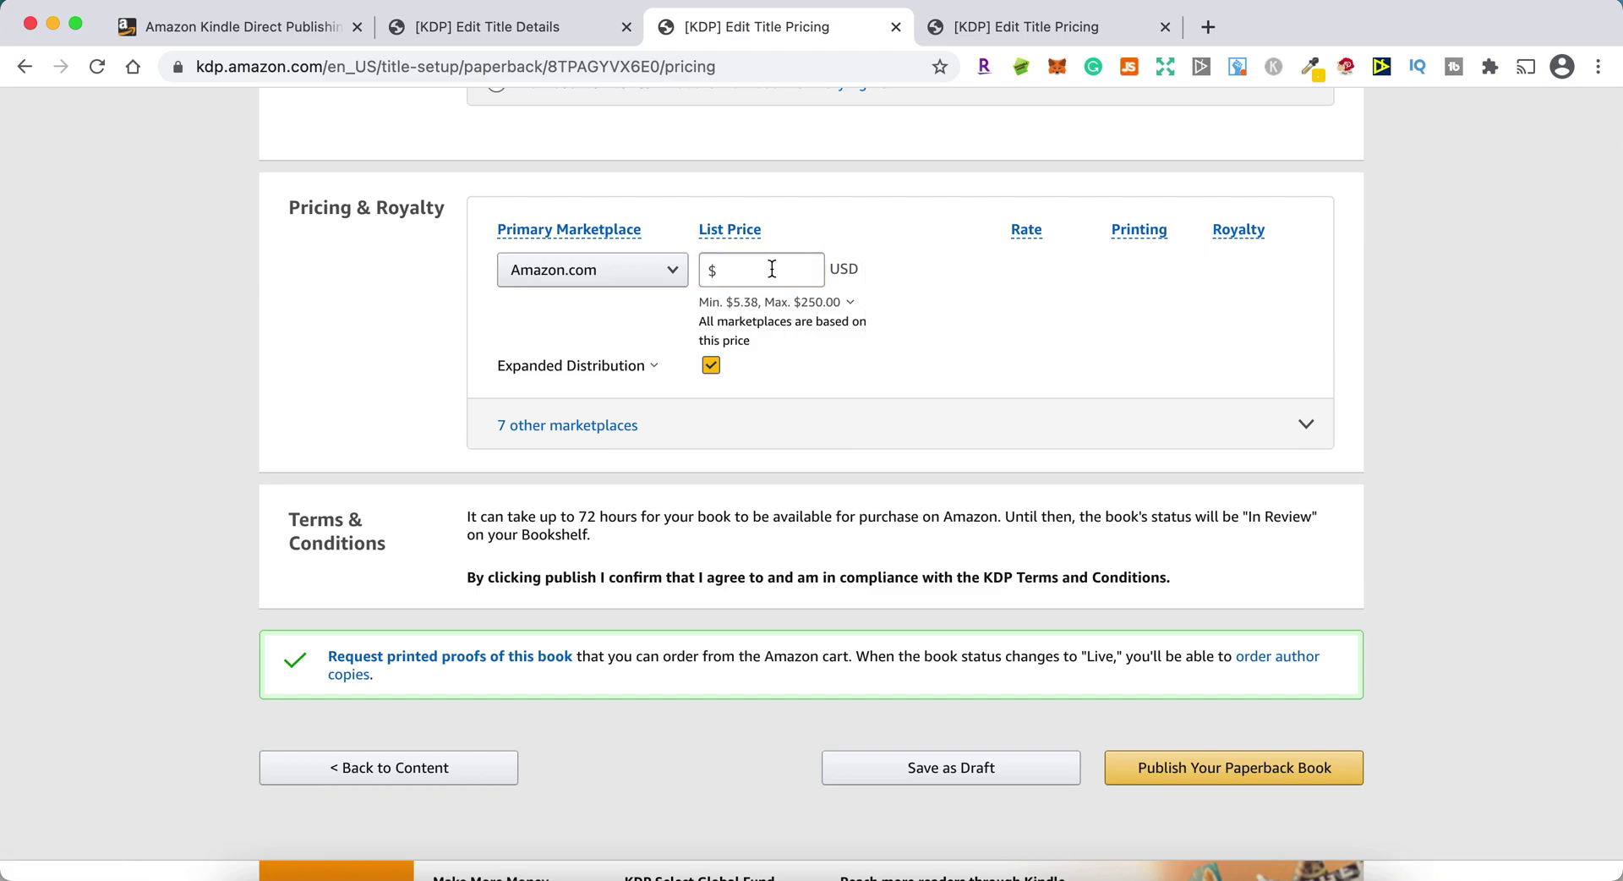
left_click(764, 273)
type("5.99")
key("Tab")
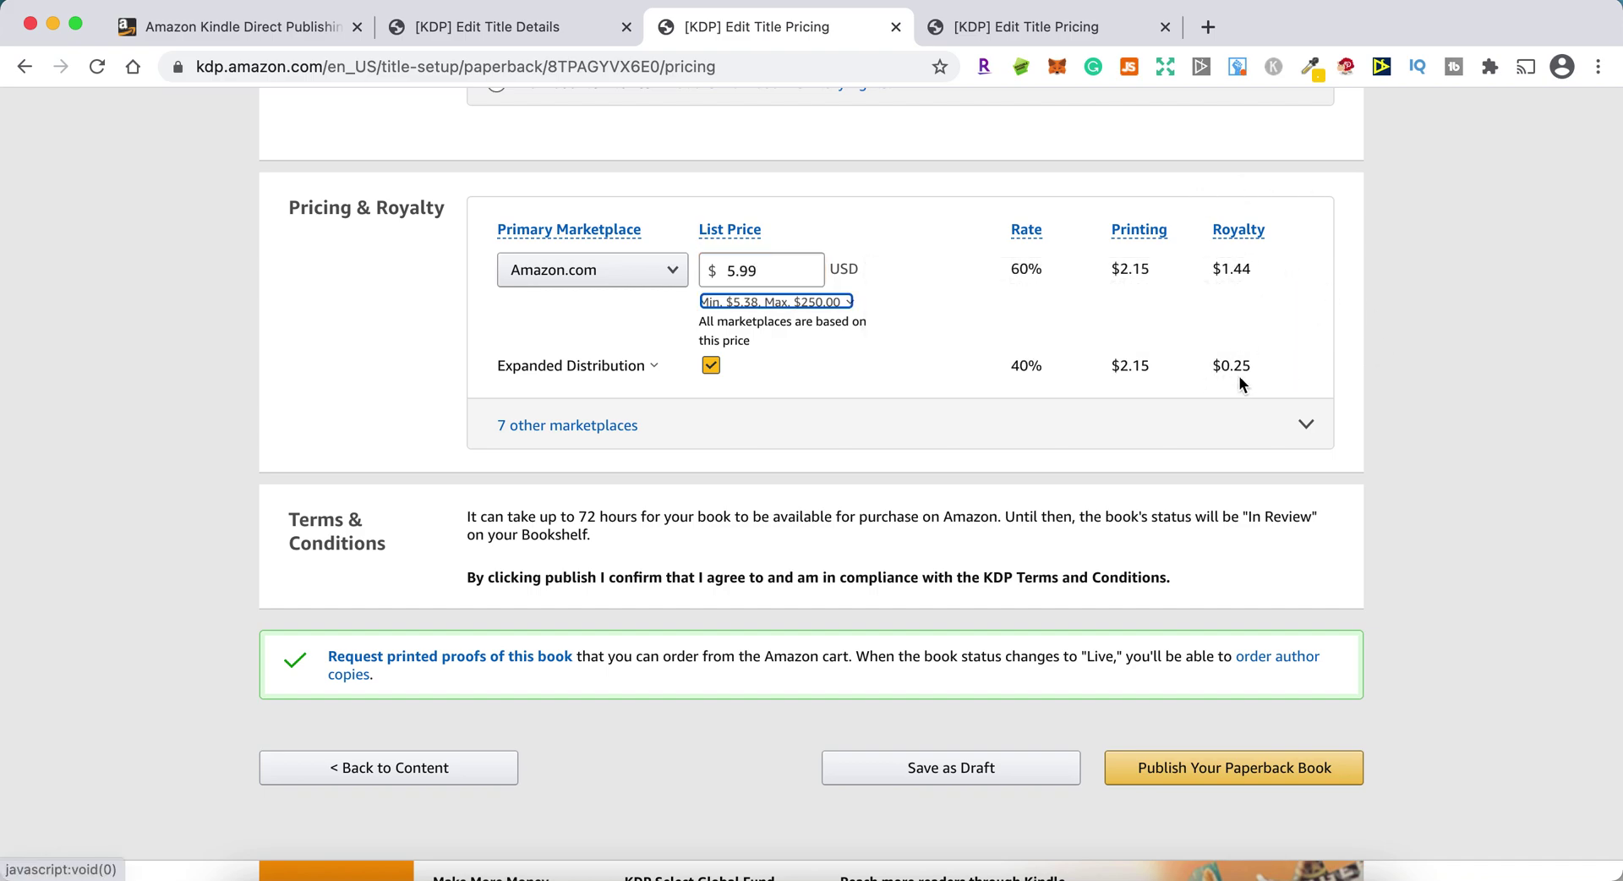
Step: Read the explanation of Expanded Distribution for the Amazon.com marketplace and close it
left_click(600, 368)
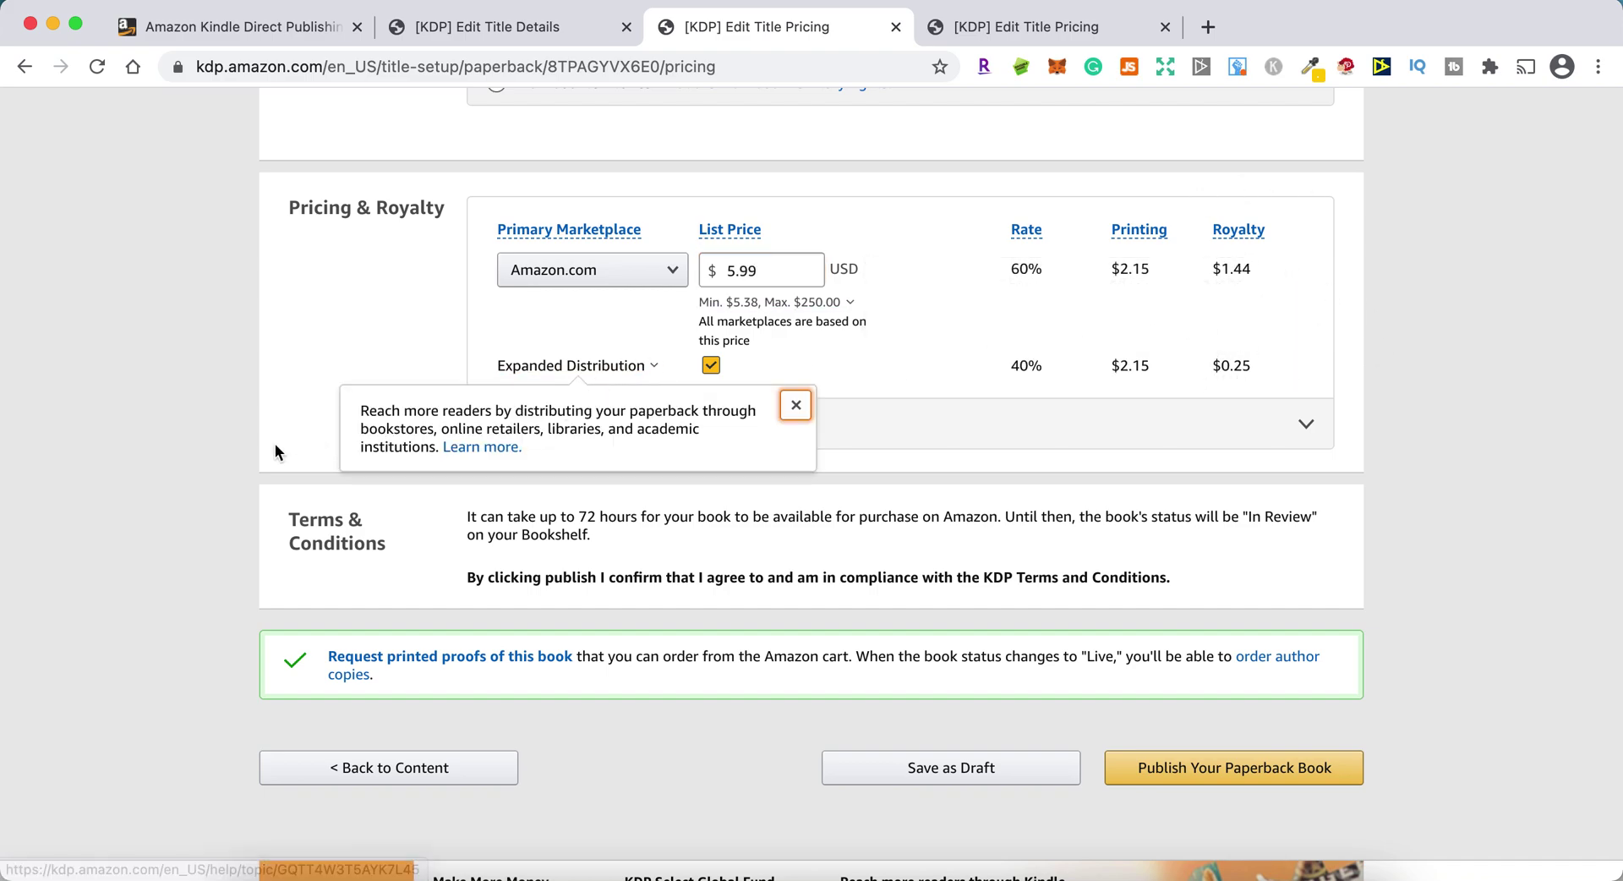
left_click(276, 448)
left_click(587, 370)
left_click(312, 428)
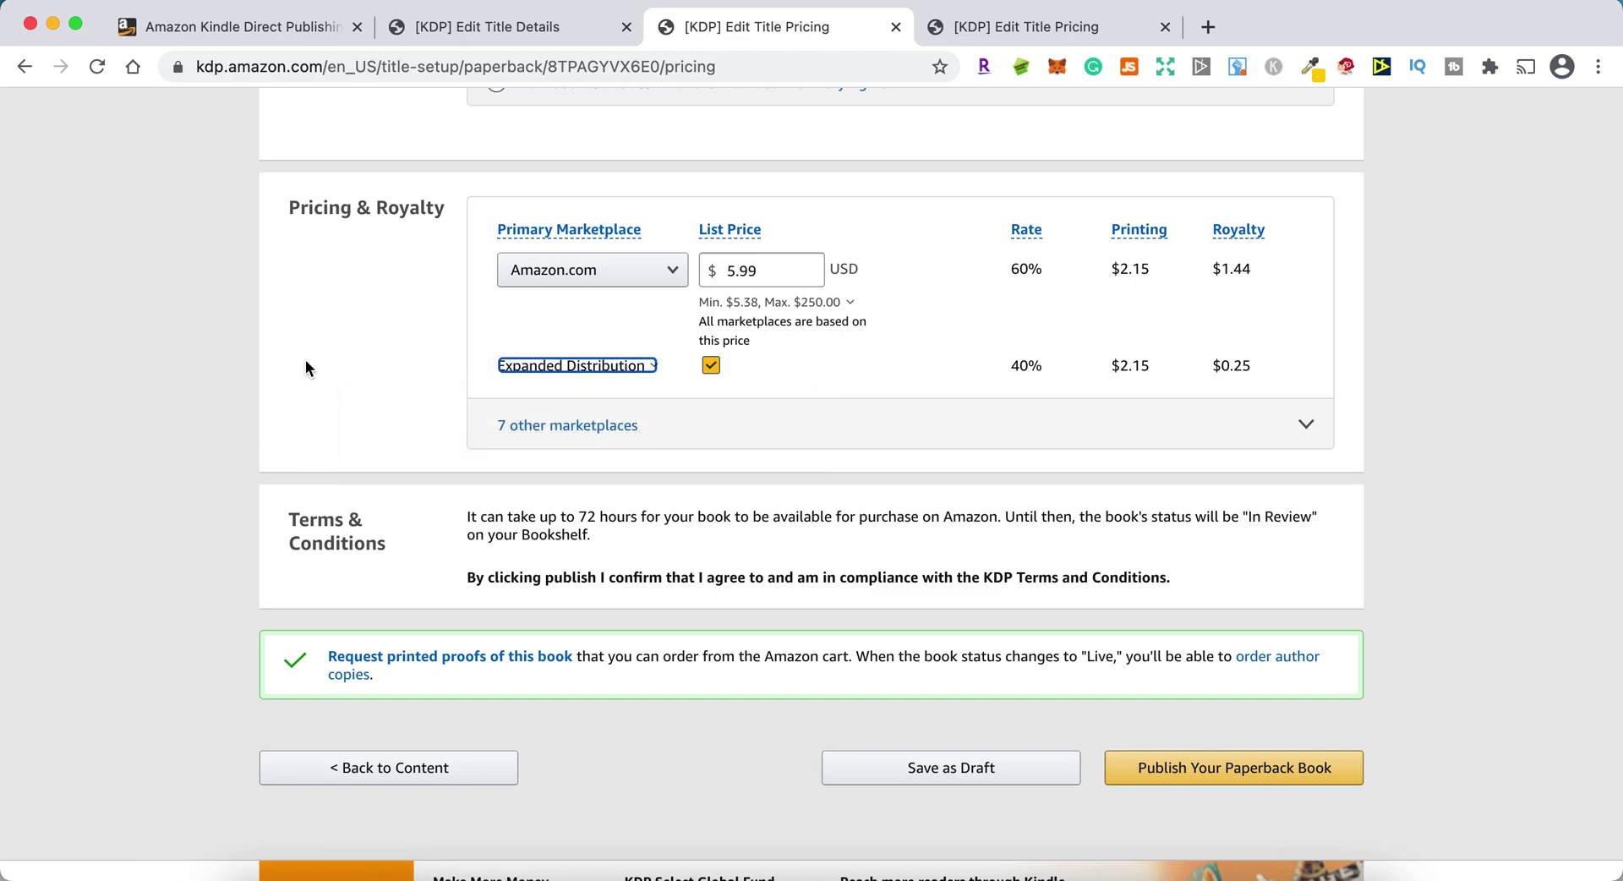
left_click(574, 370)
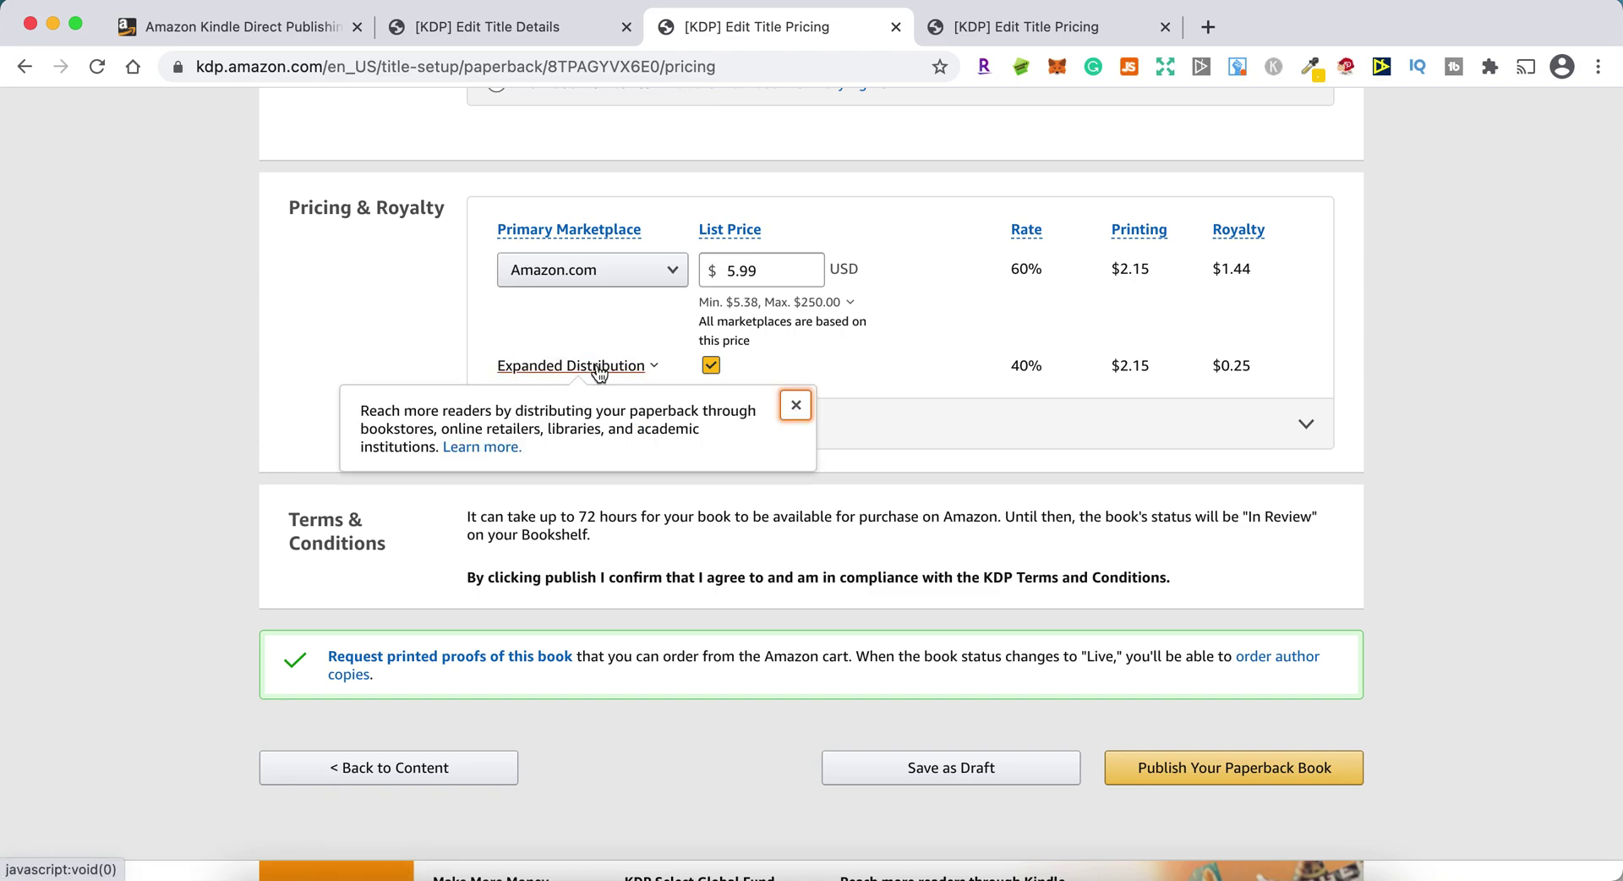
left_click(215, 436)
key("Tab")
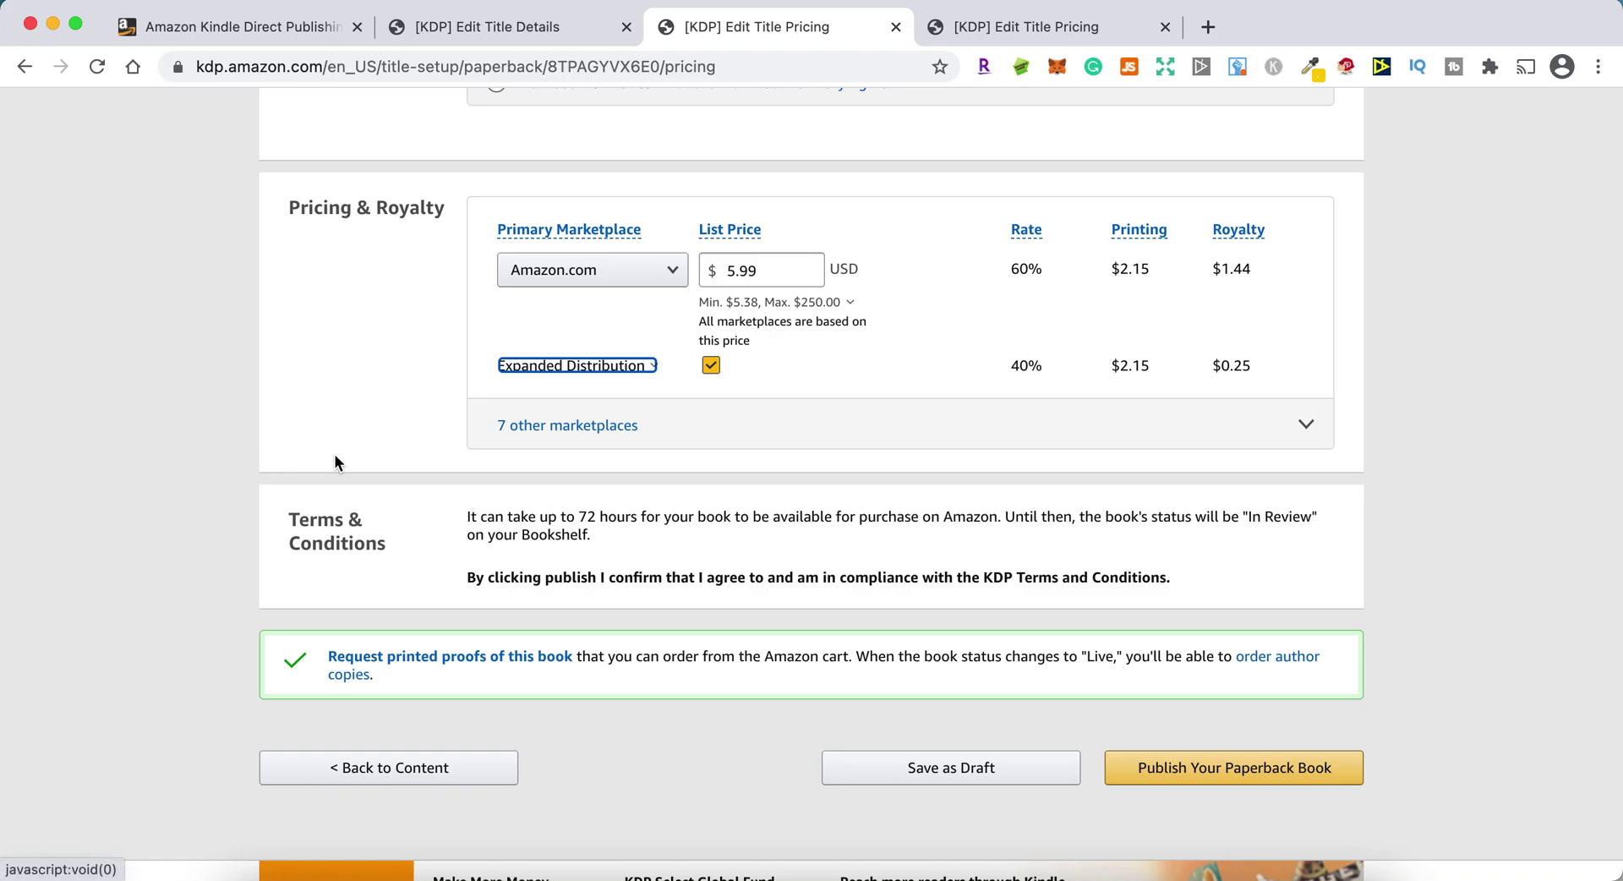
Step: Expand the list of other marketplaces and enable Expanded Distribution for Amazon.co.uk
left_click(550, 427)
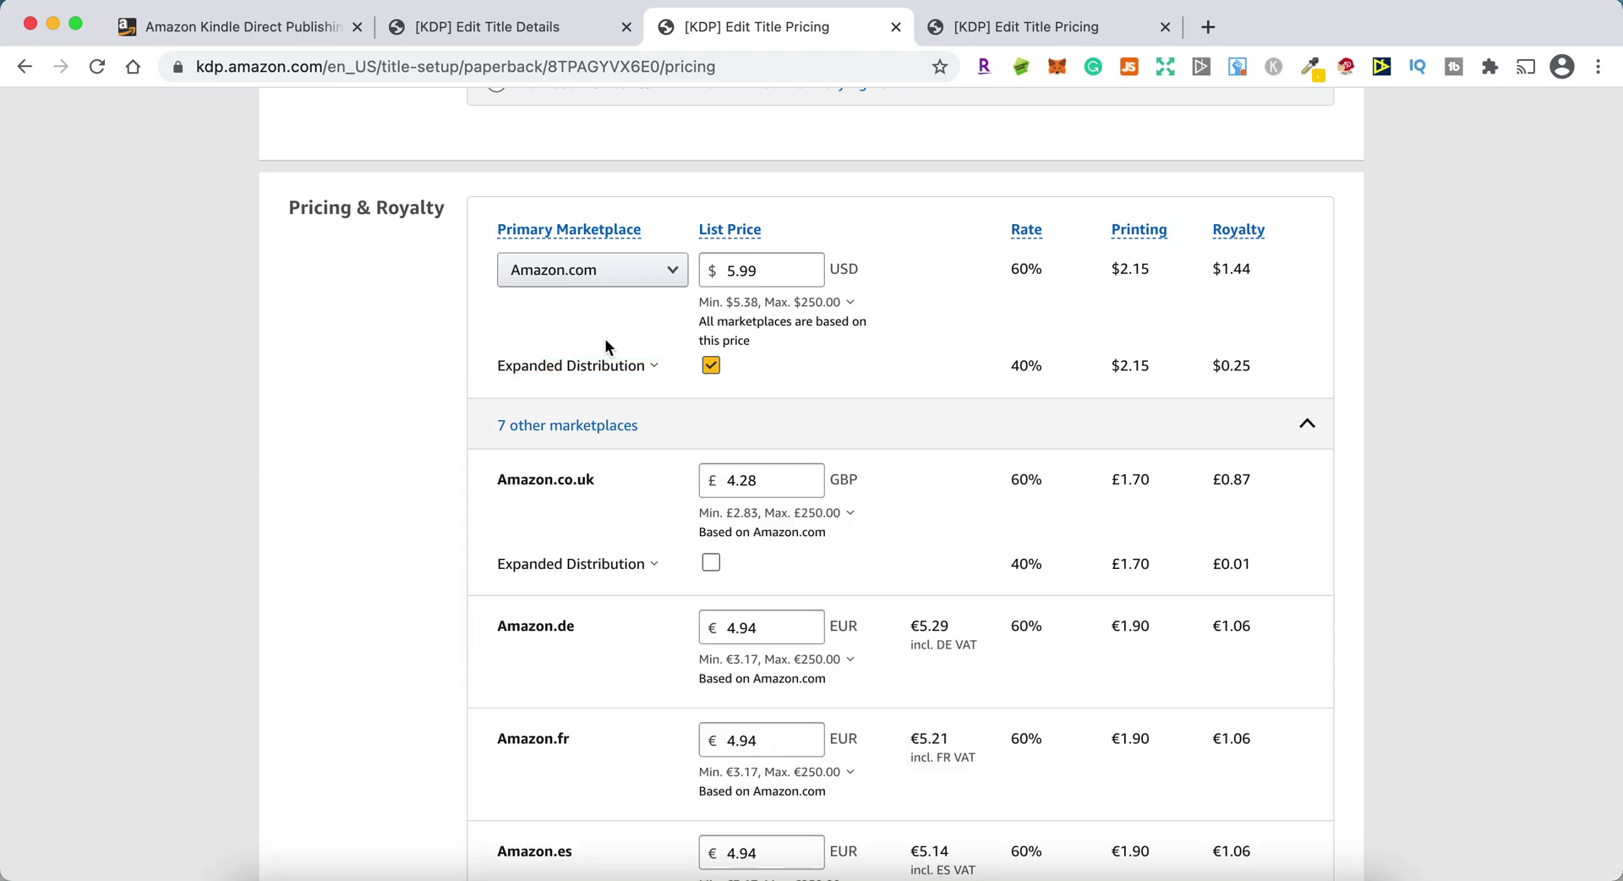
left_click(610, 363)
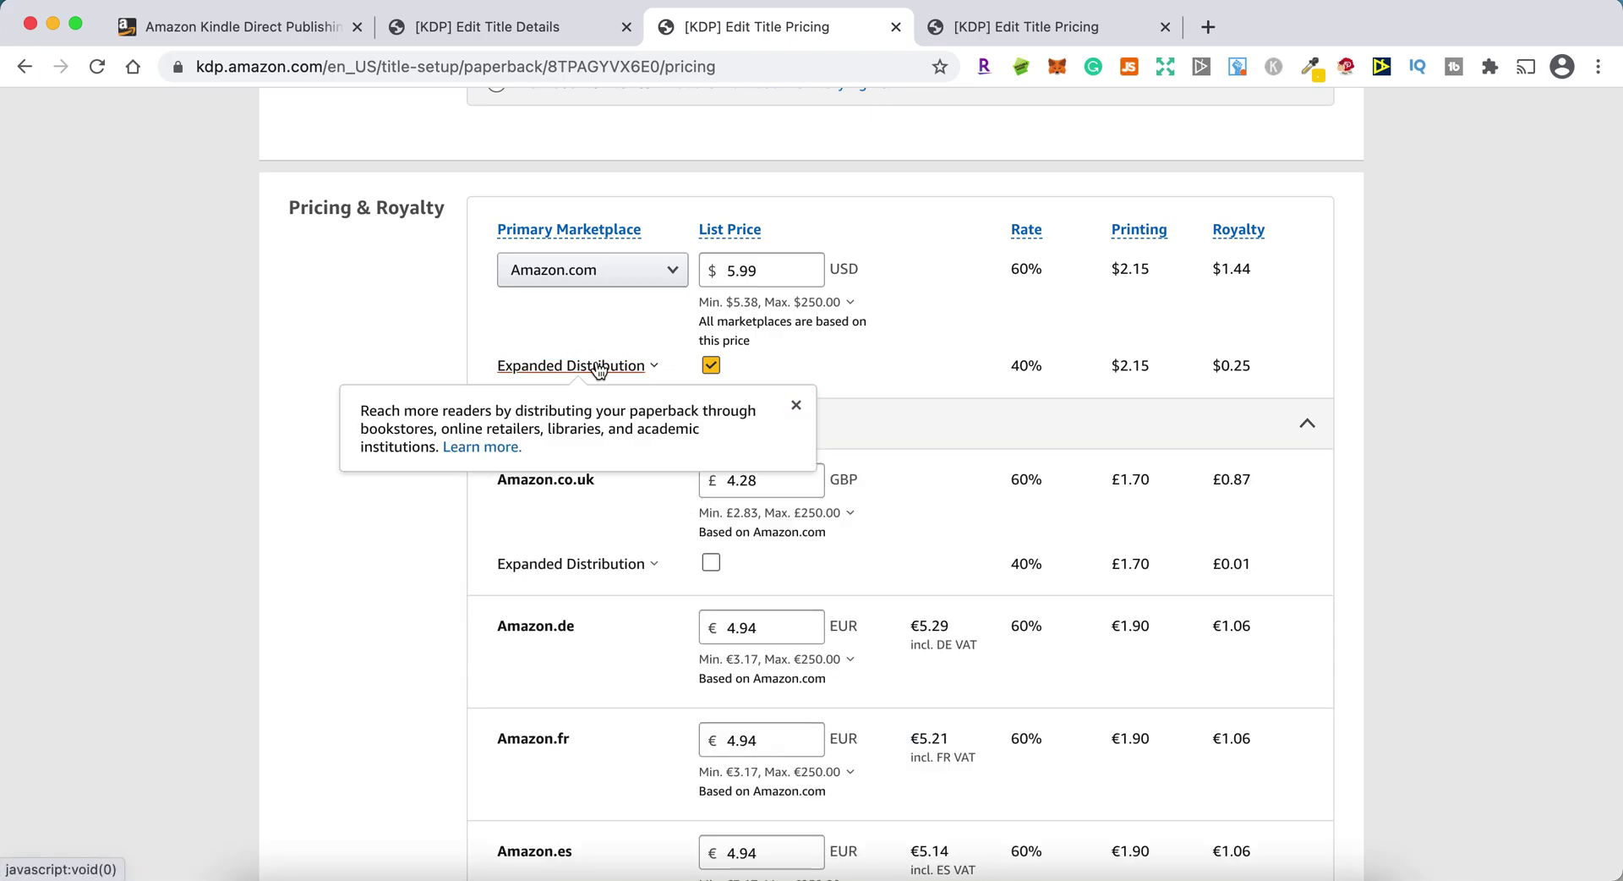
left_click(186, 420)
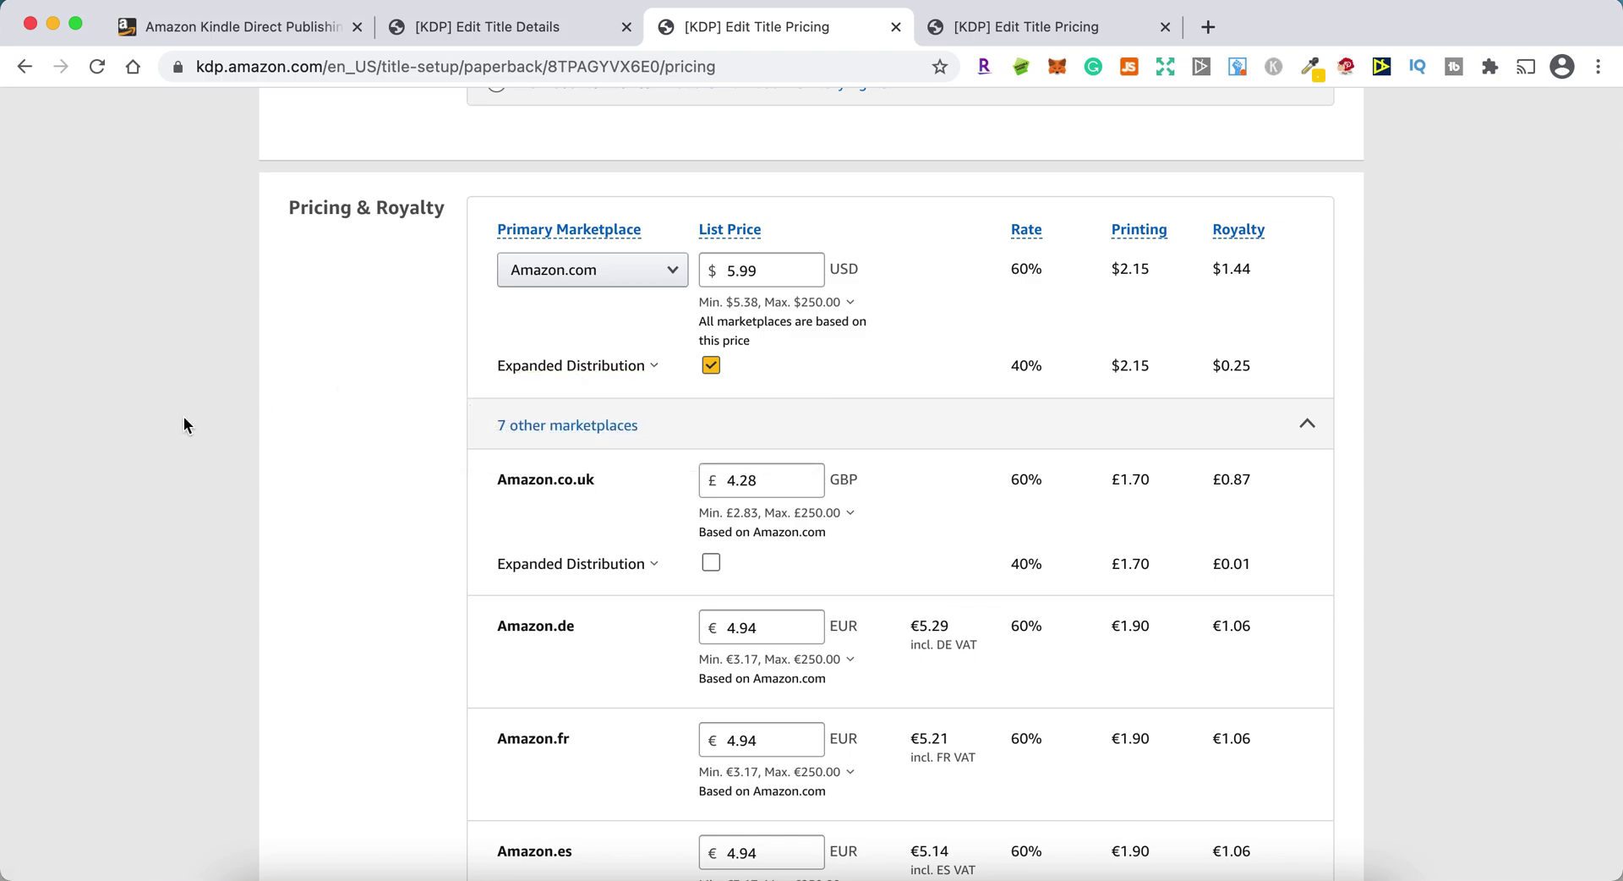
scroll(184, 416, "down", 3)
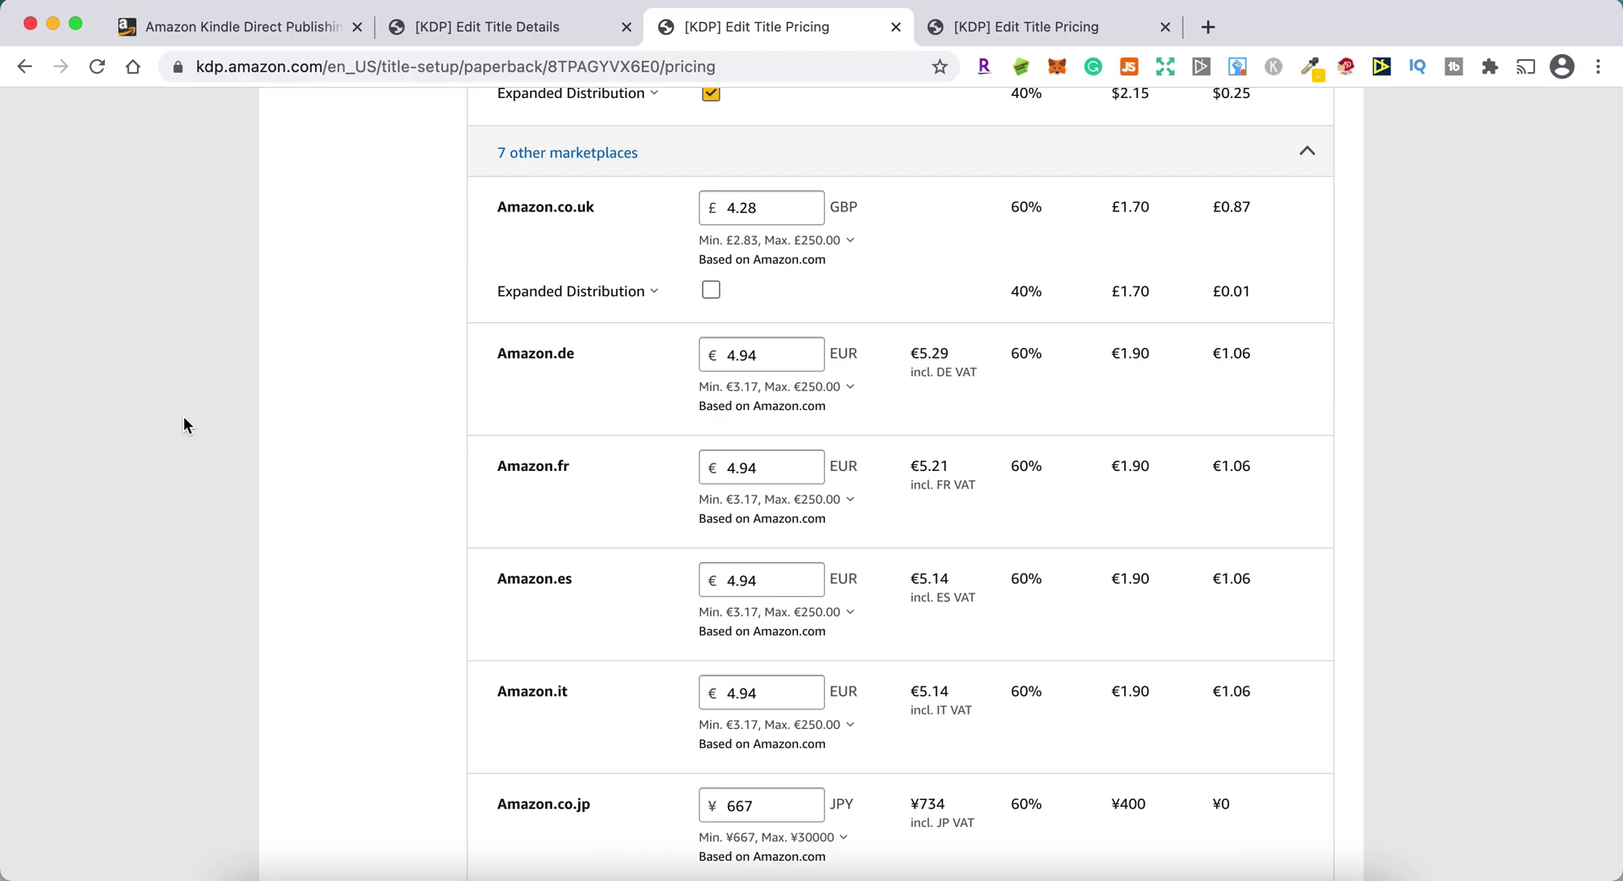
scroll(184, 415, "down", 1)
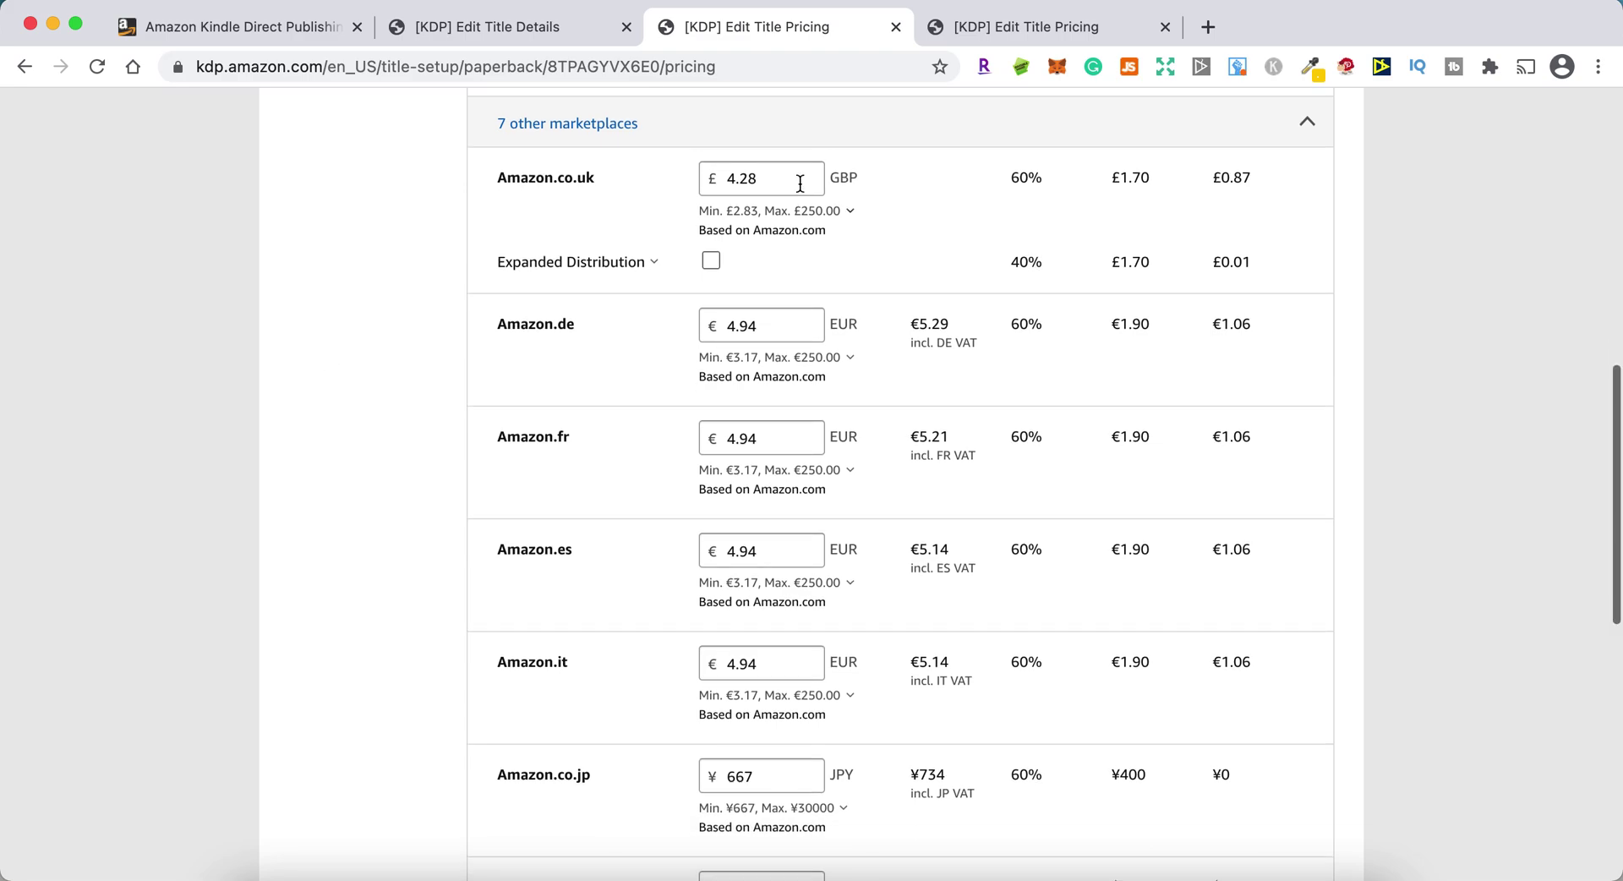
scroll(319, 529, "up", 1)
left_click(711, 257)
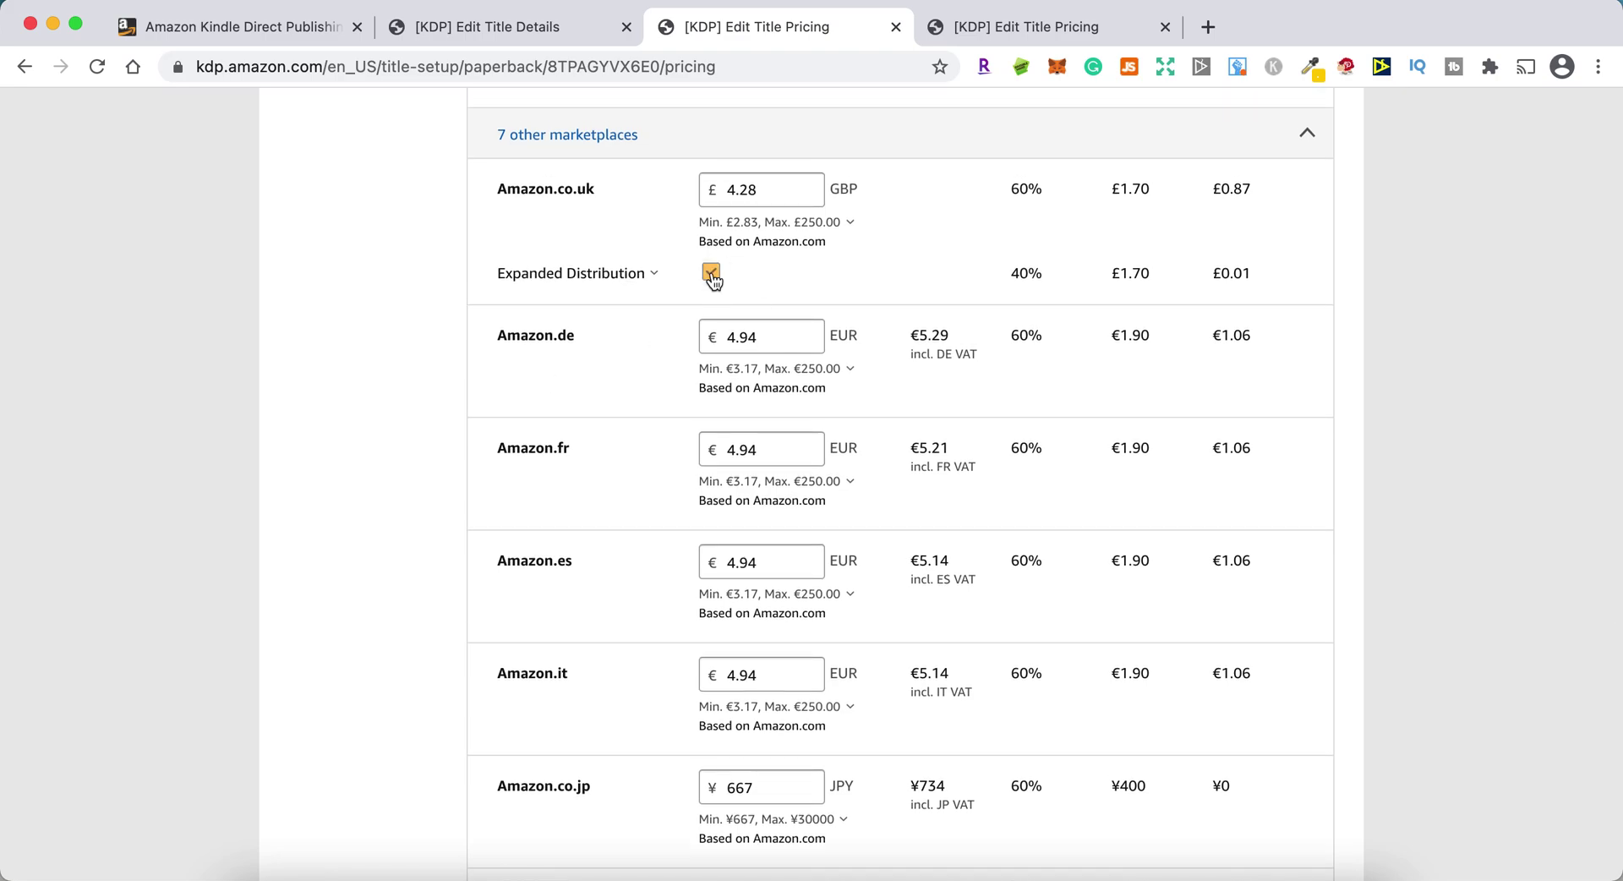
Step: Look over the other marketplace prices and set the Amazon.co.uk list price to 4.99 GBP
scroll(399, 463, "down", 1)
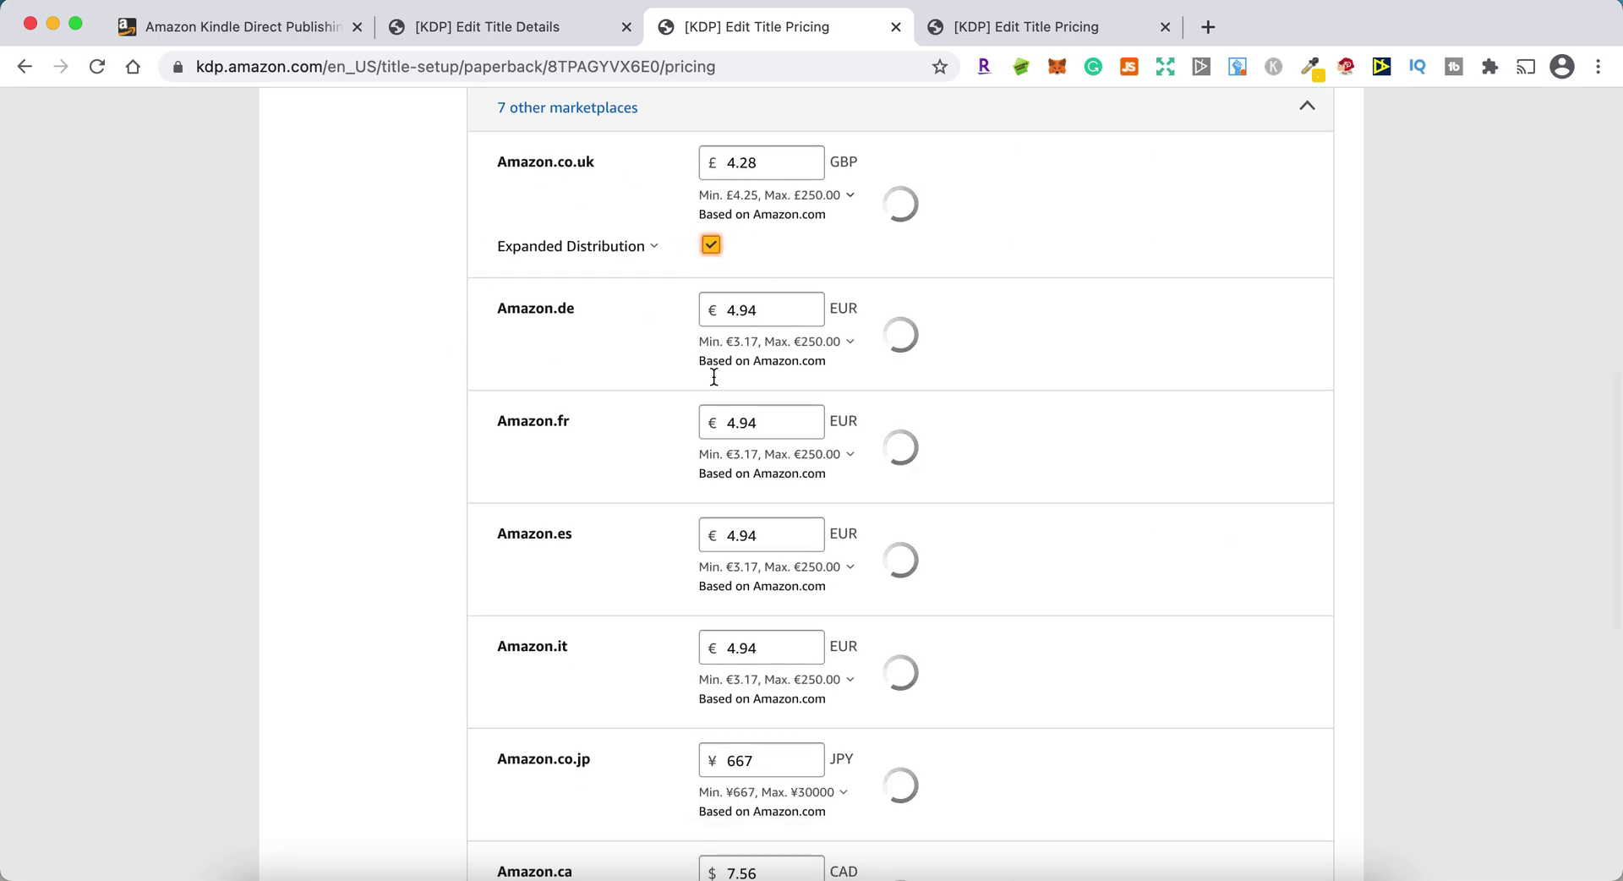
scroll(467, 559, "down", 1)
scroll(570, 738, "down", 2)
scroll(570, 738, "up", 1)
scroll(661, 471, "up", 3)
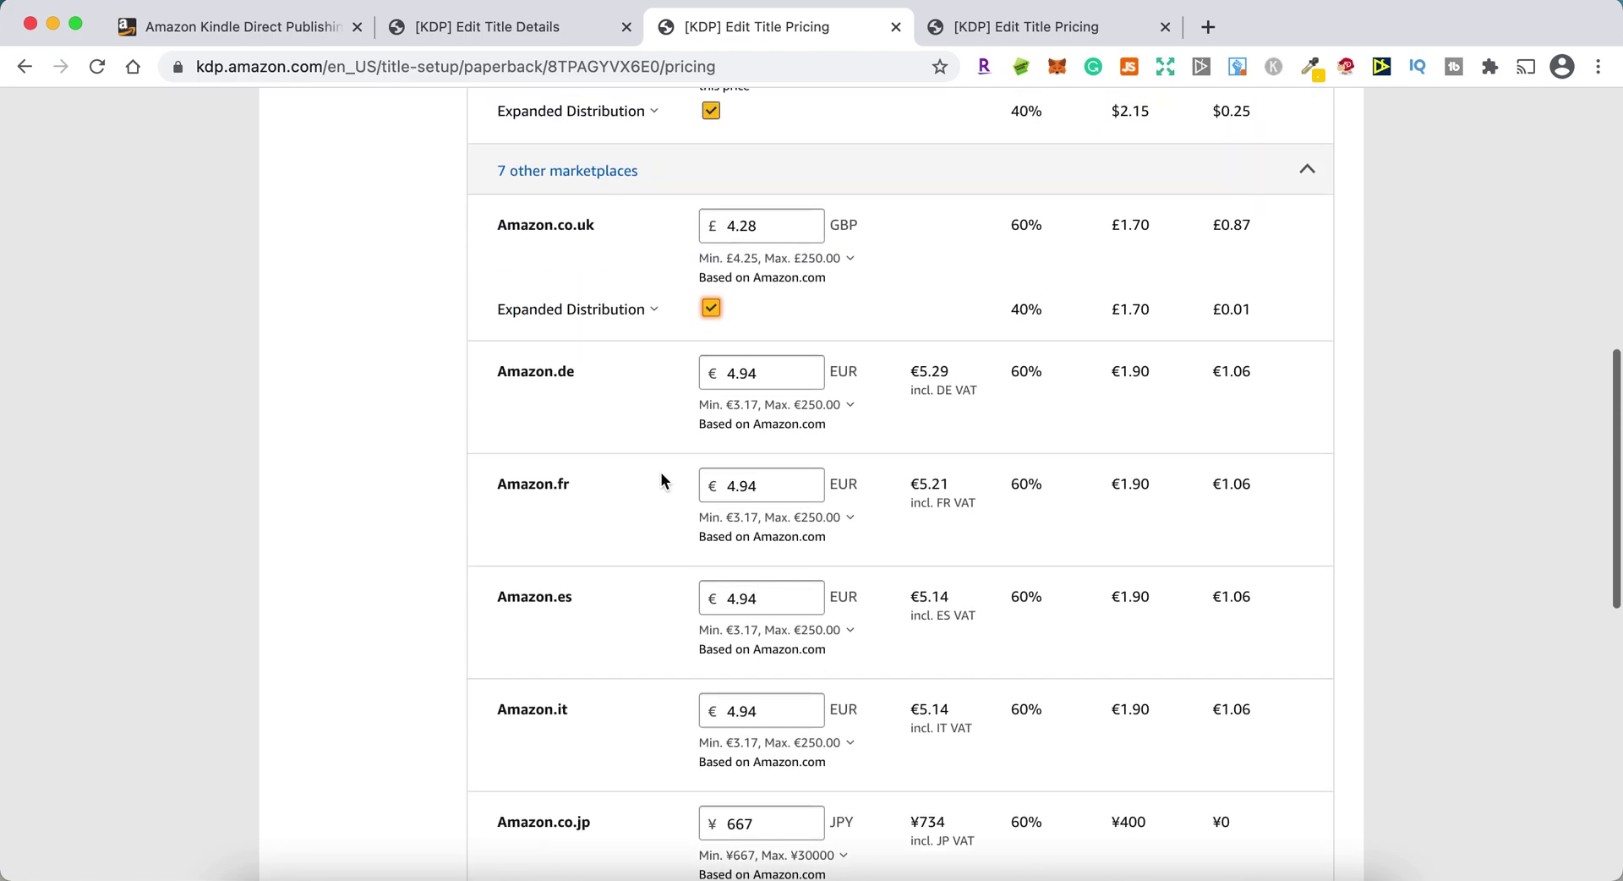
left_click(778, 276)
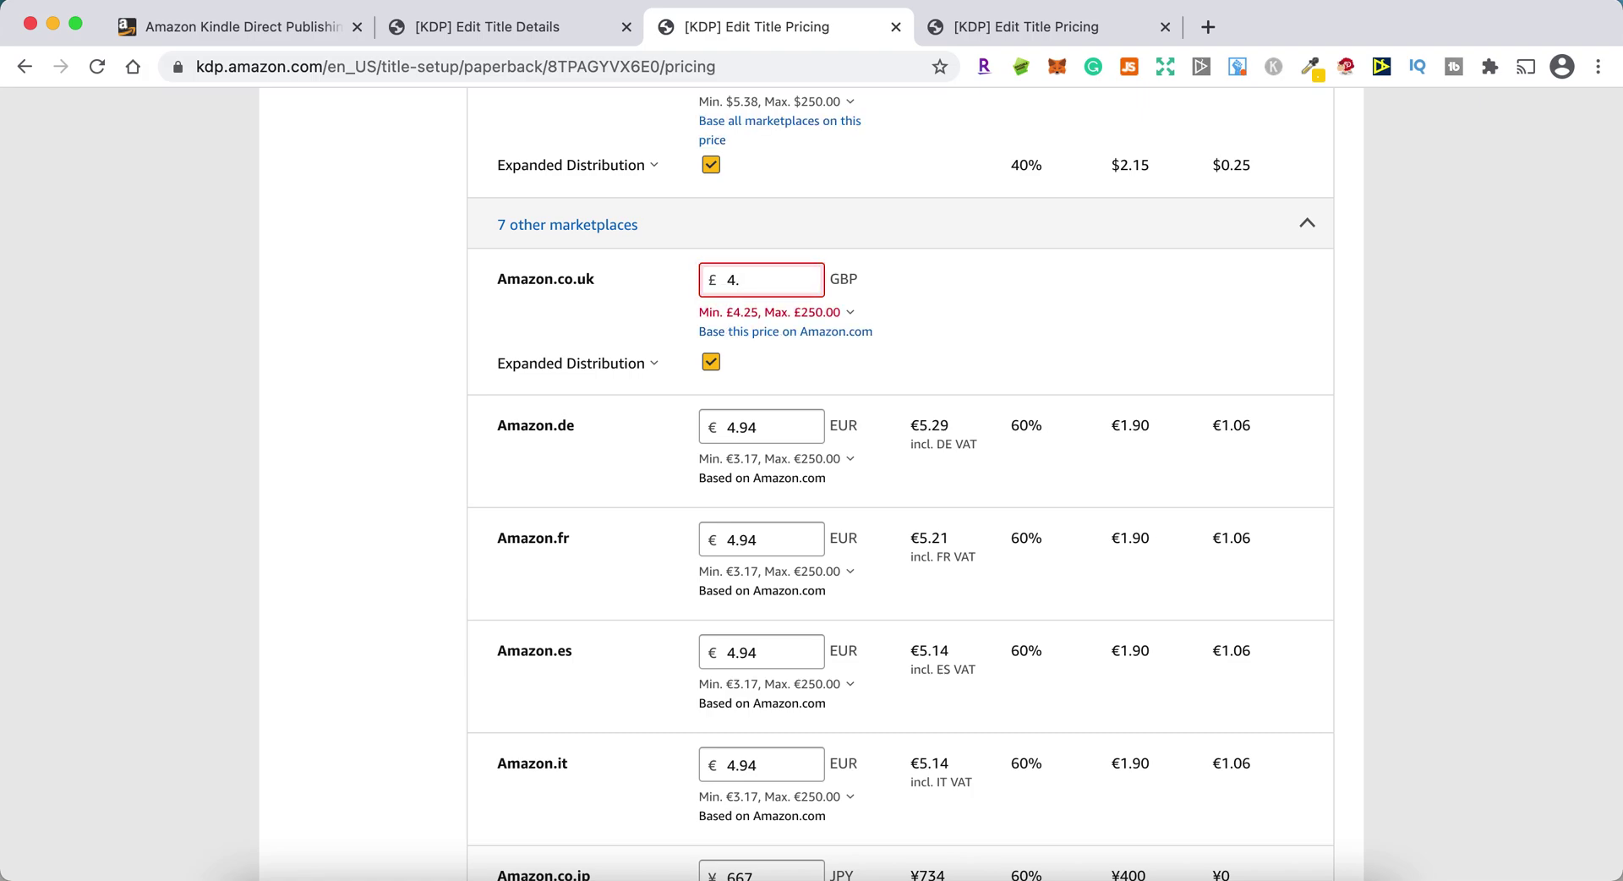
left_click(468, 524)
Step: Review the remaining marketplace prices and the Terms & Conditions note about the book's status before it goes on sale
scroll(468, 524, "down", 8)
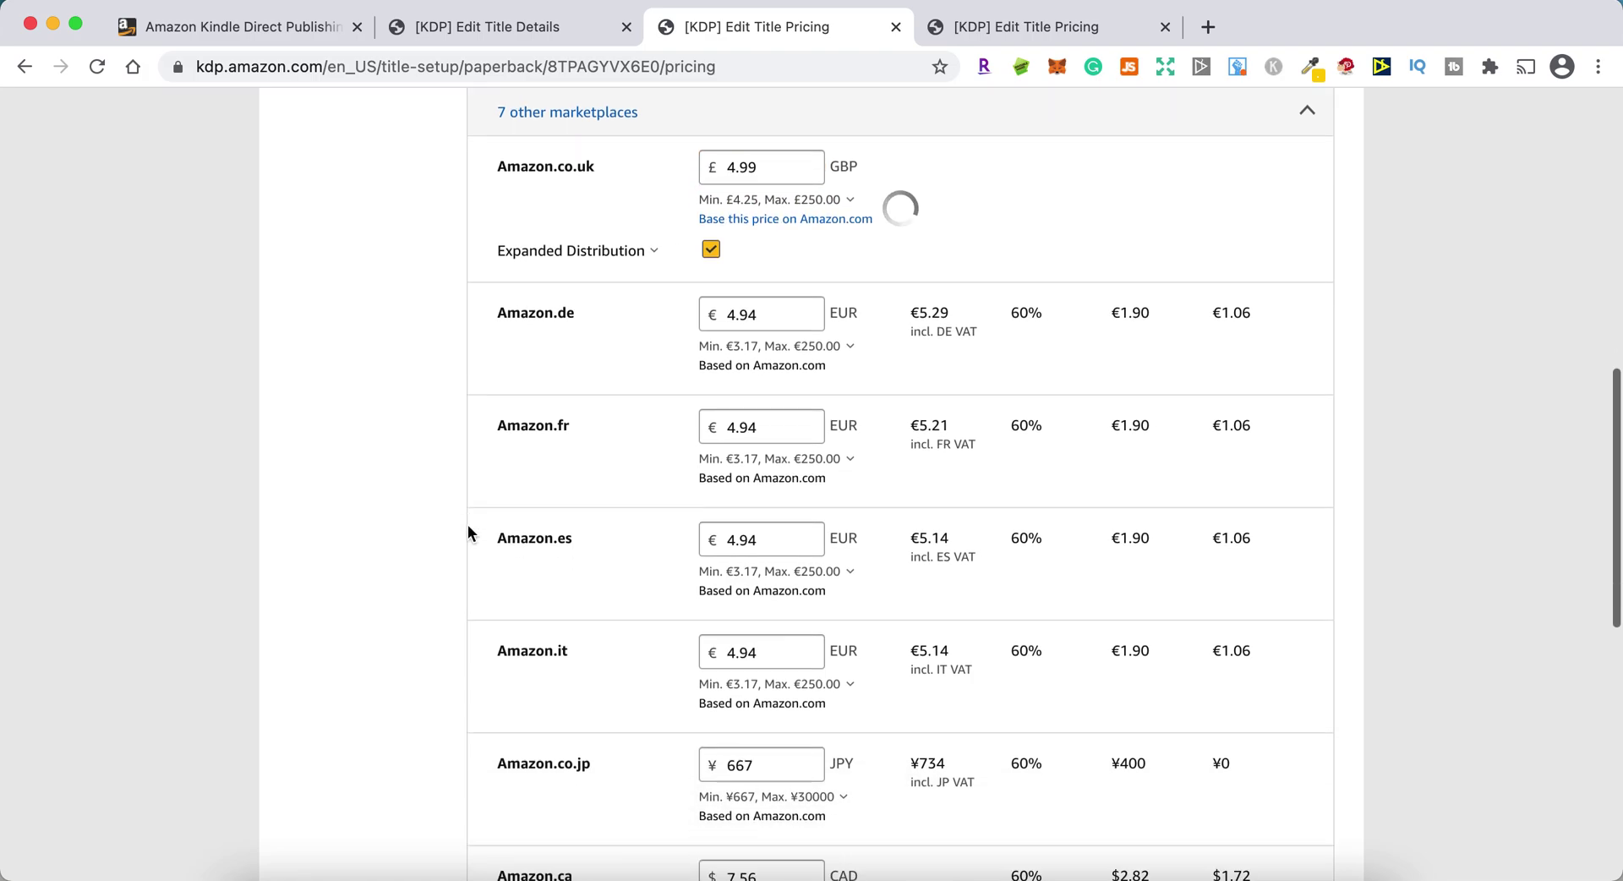
scroll(469, 524, "up", 1)
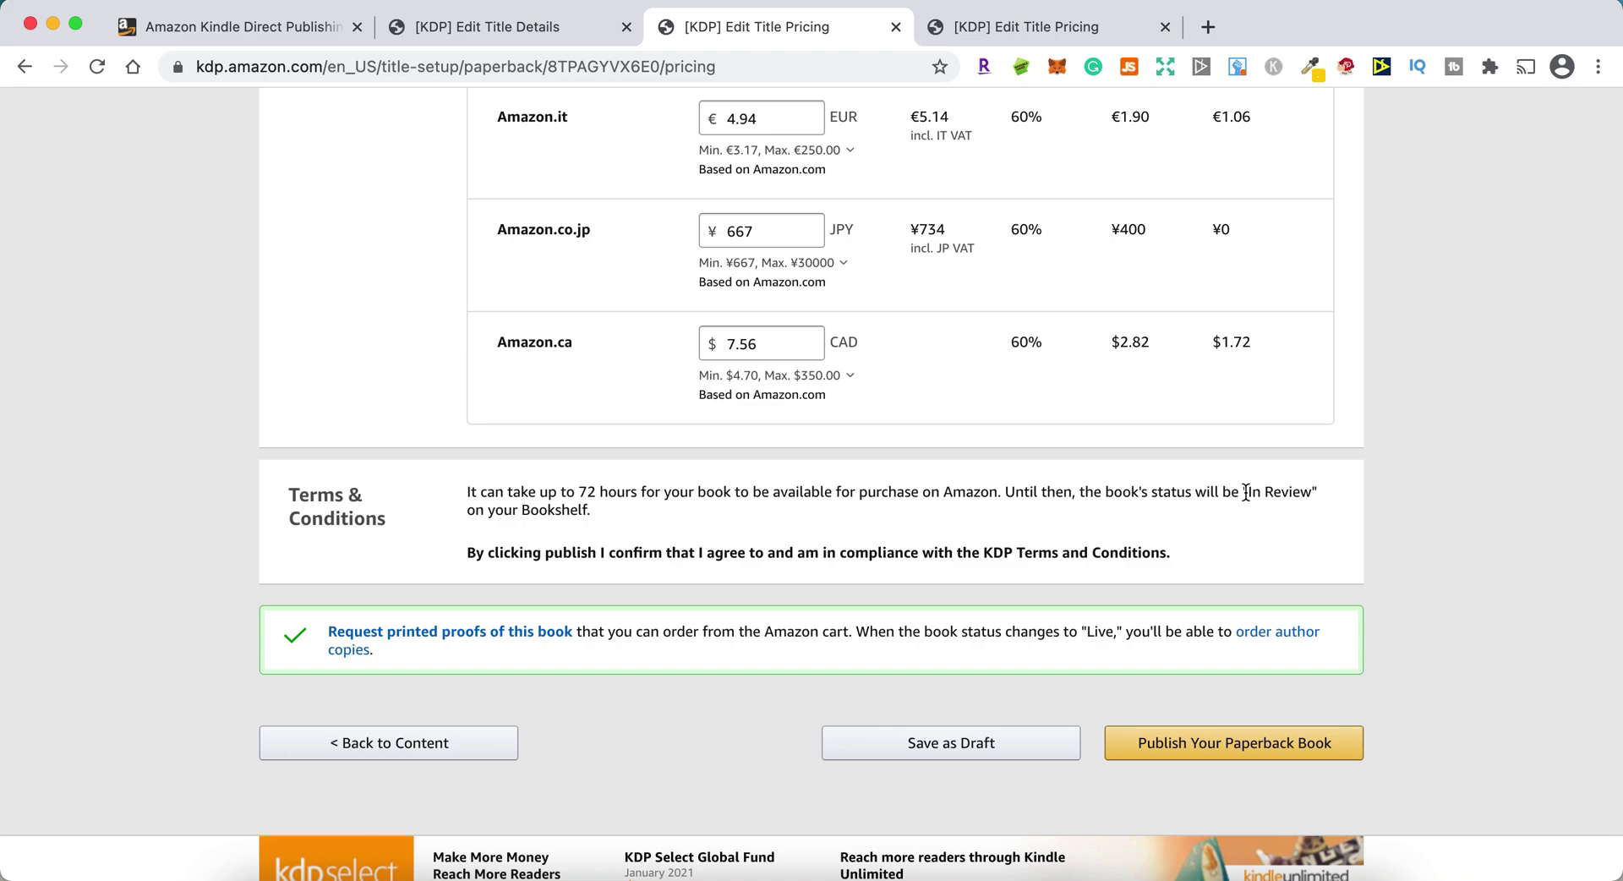
left_click_drag(1241, 492, 1304, 507)
left_click(1304, 500)
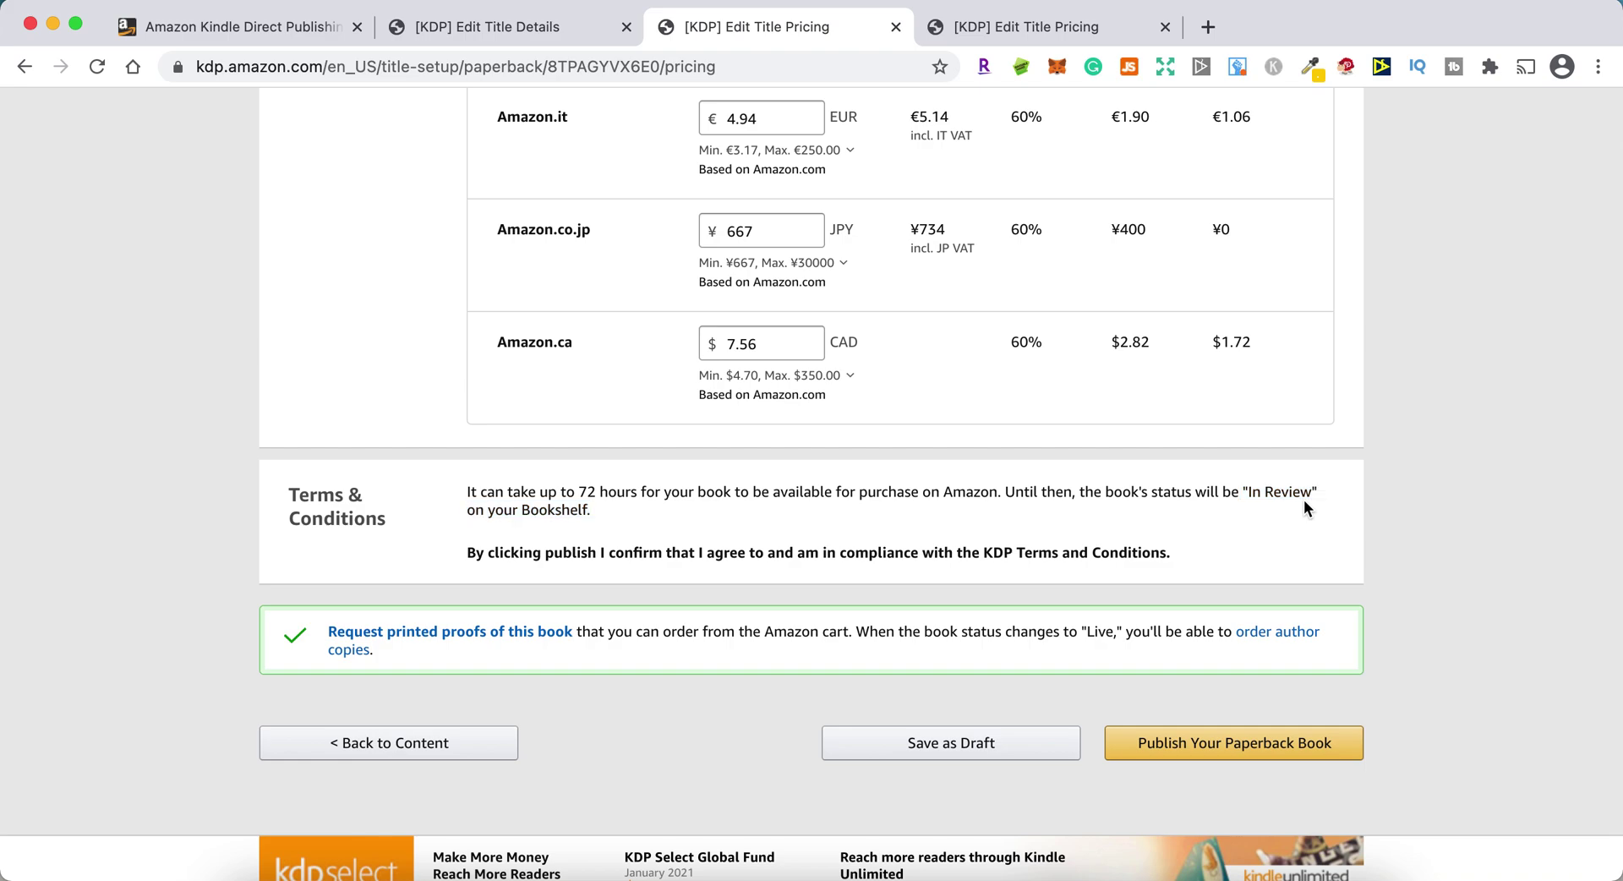